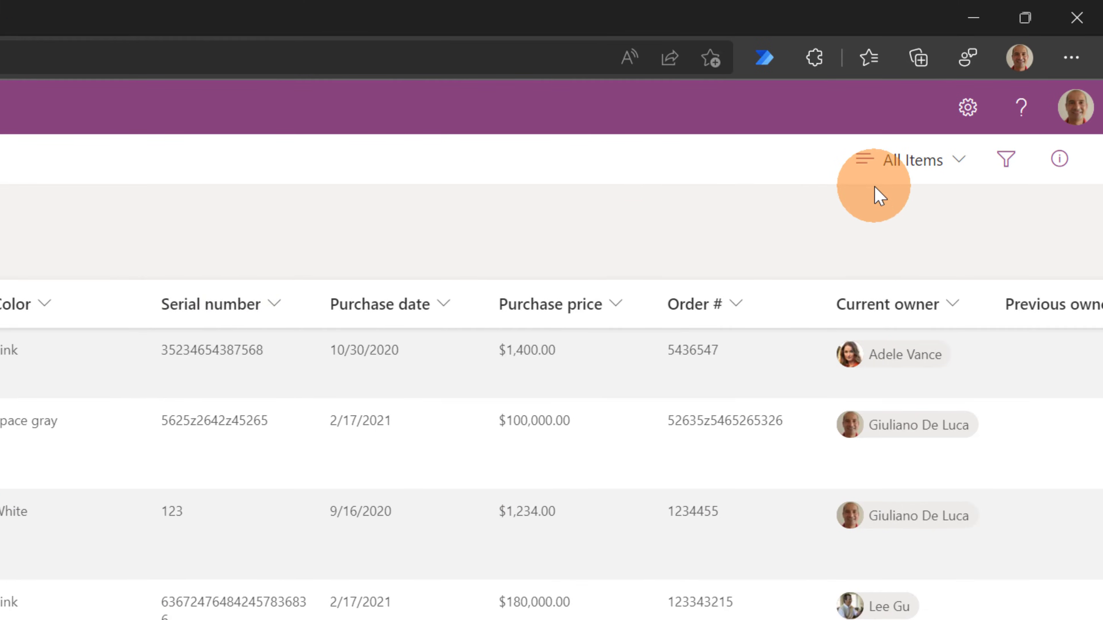
Step: Create a public board view of the list named Board, organized by the Status column
{"action": "left_click", "coordinate": [961, 171]}
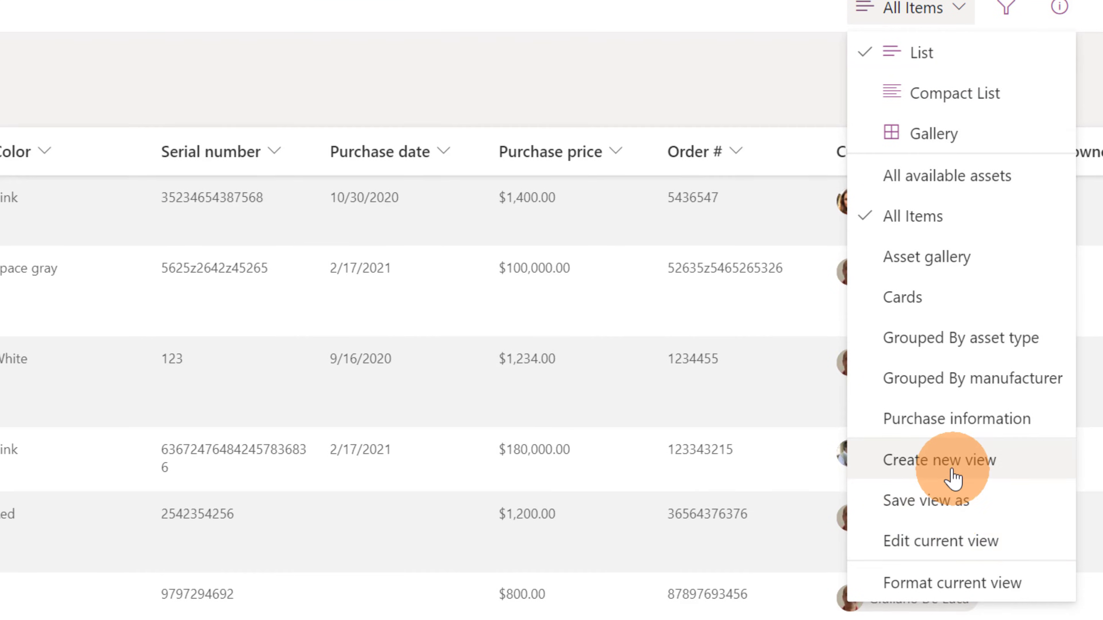
{"action": "left_click", "coordinate": [946, 478]}
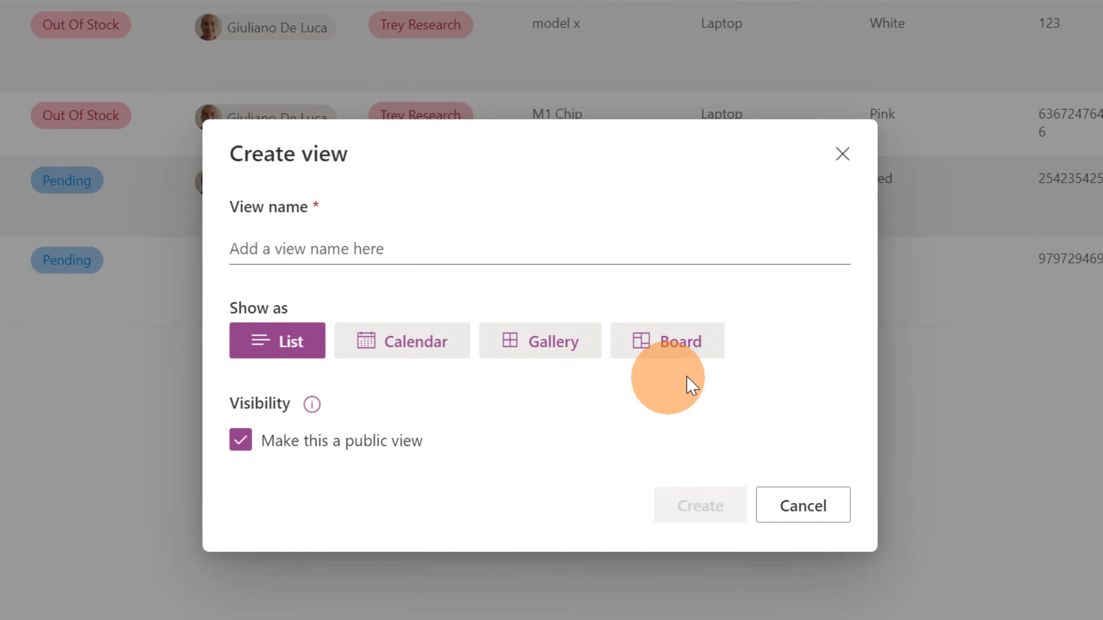
{"action": "left_click", "coordinate": [673, 361]}
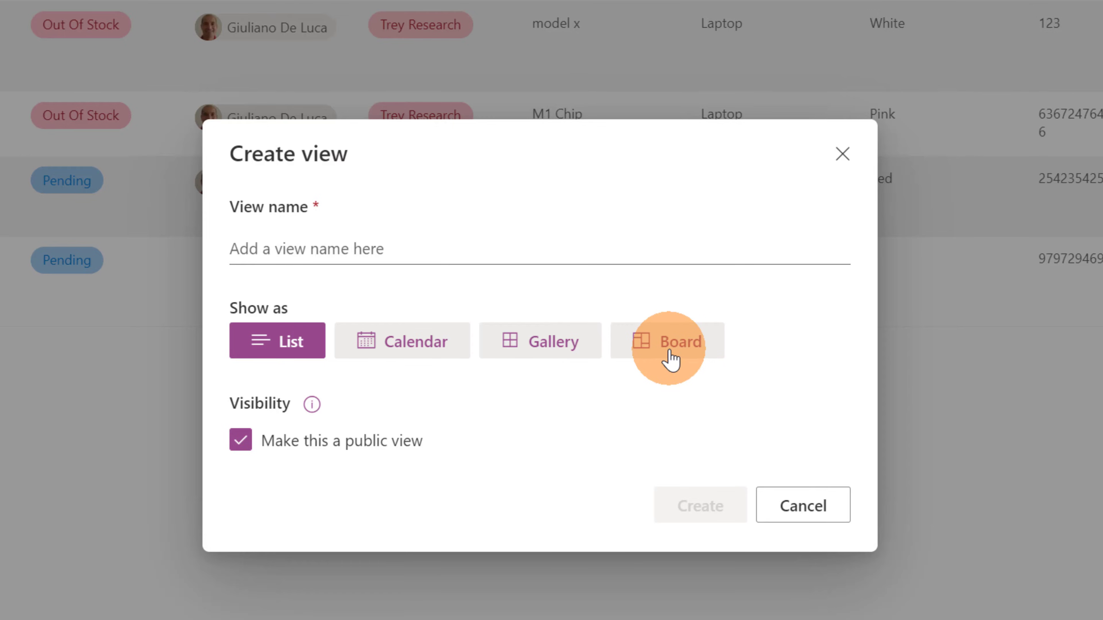
{"action": "left_click", "coordinate": [555, 192]}
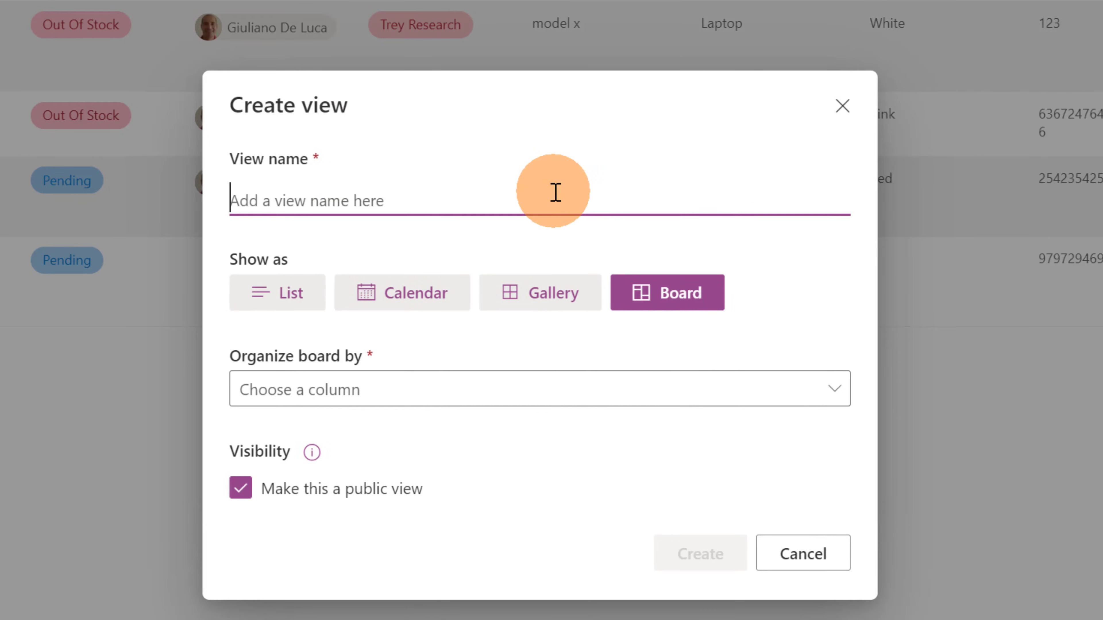
{"action": "type", "text": "Board"}
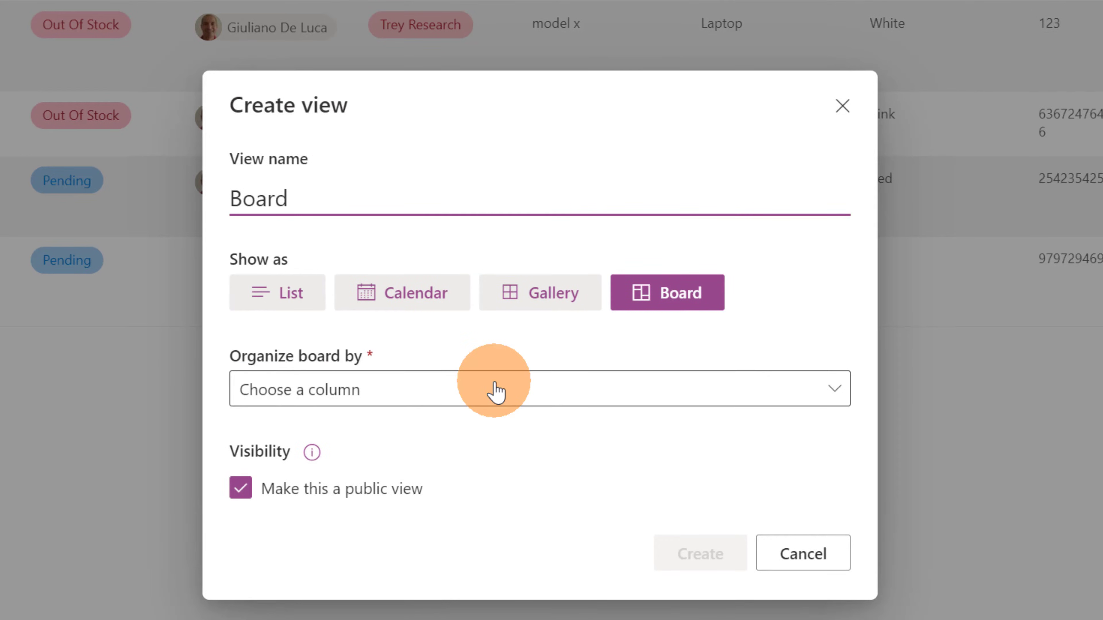
{"action": "left_click", "coordinate": [495, 393]}
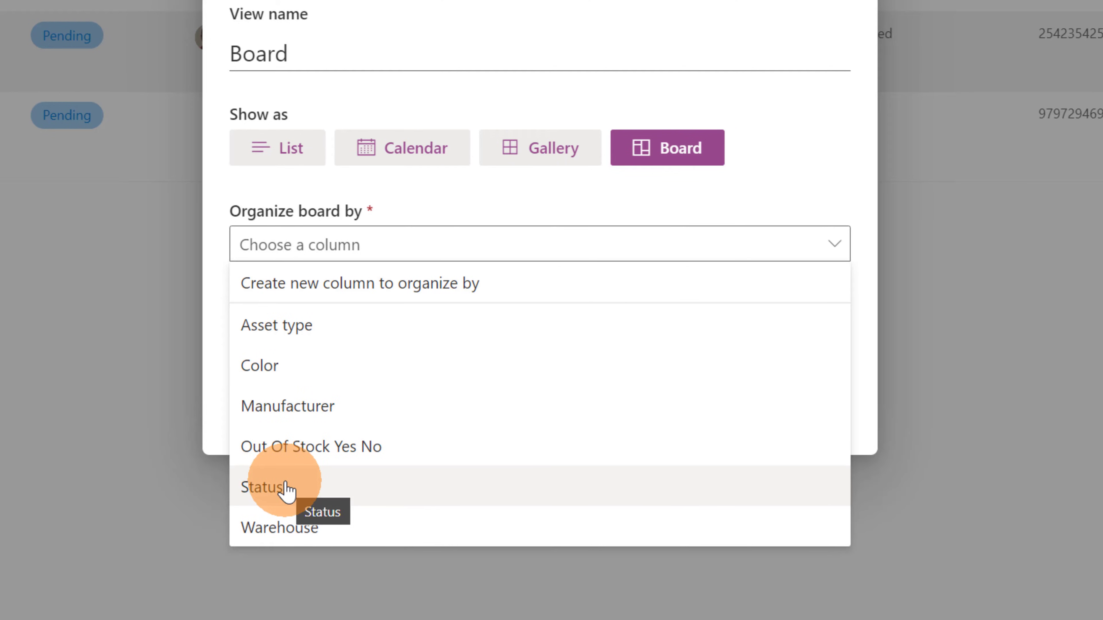
{"action": "left_click", "coordinate": [287, 491]}
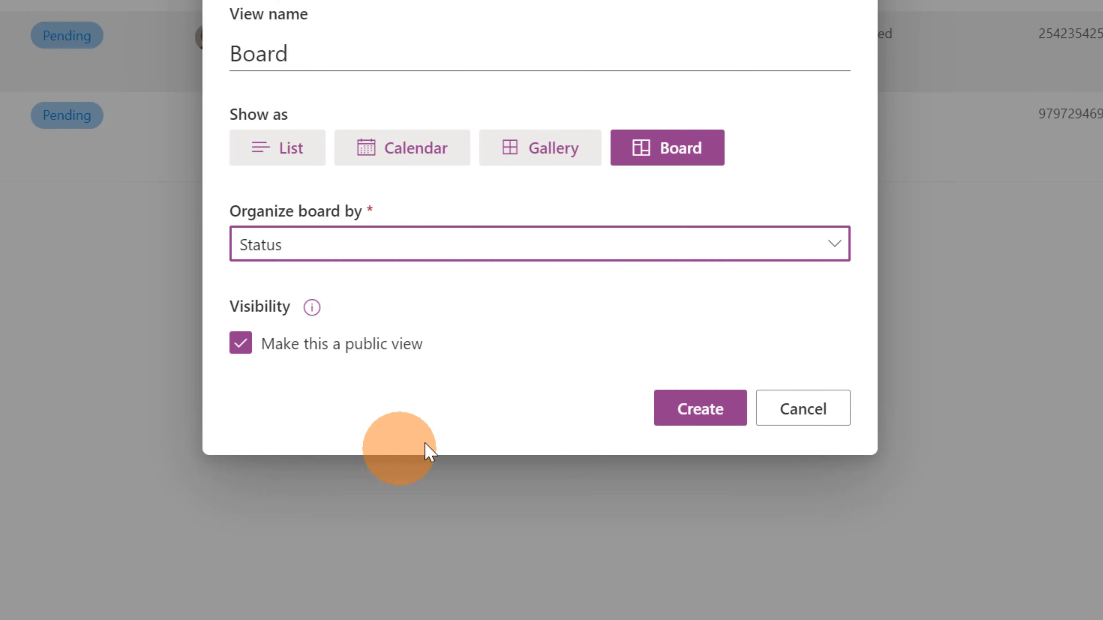
{"action": "left_click", "coordinate": [711, 418]}
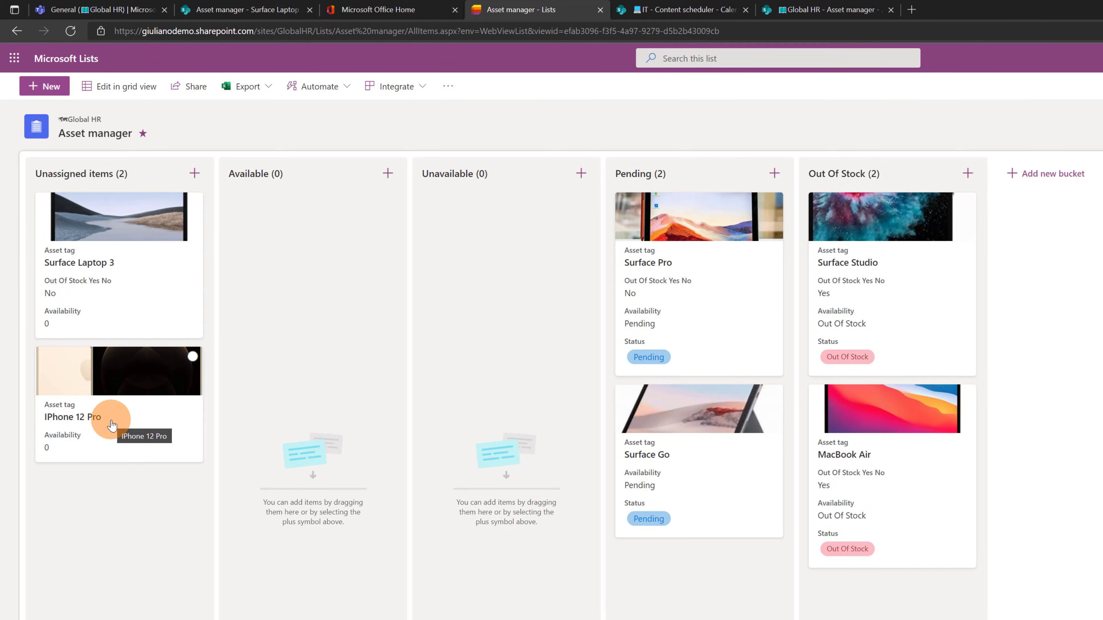
Step: Move the IPhone 12 Pro card from Unassigned items to the Available bucket and check its product details
{"action": "left_click_drag", "start_coordinate": [112, 425], "coordinate": [303, 286]}
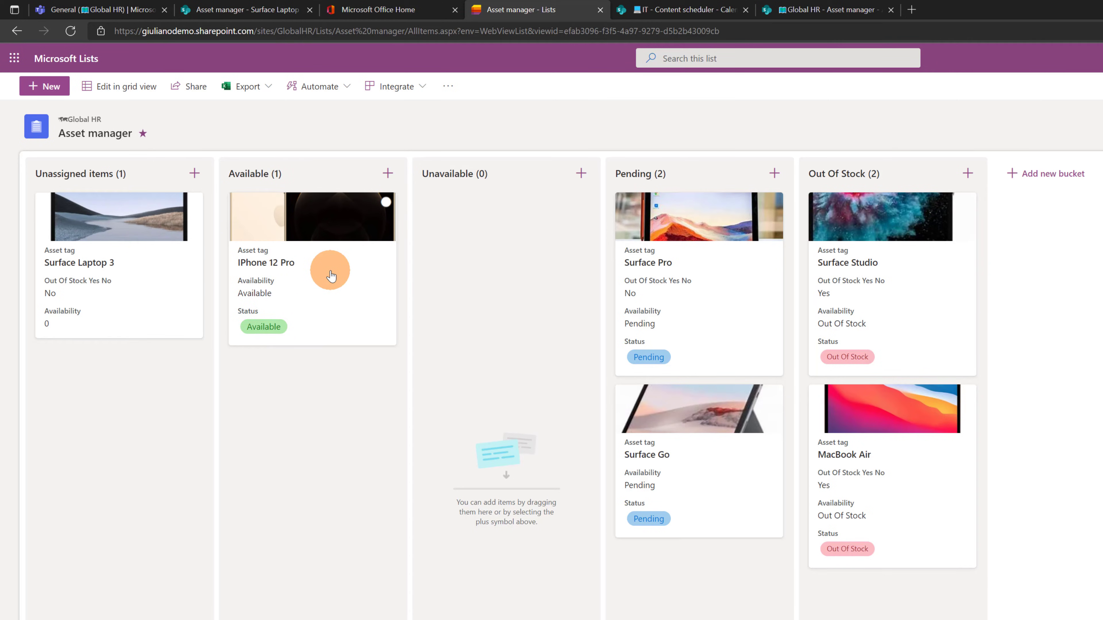
{"action": "left_click", "coordinate": [331, 275]}
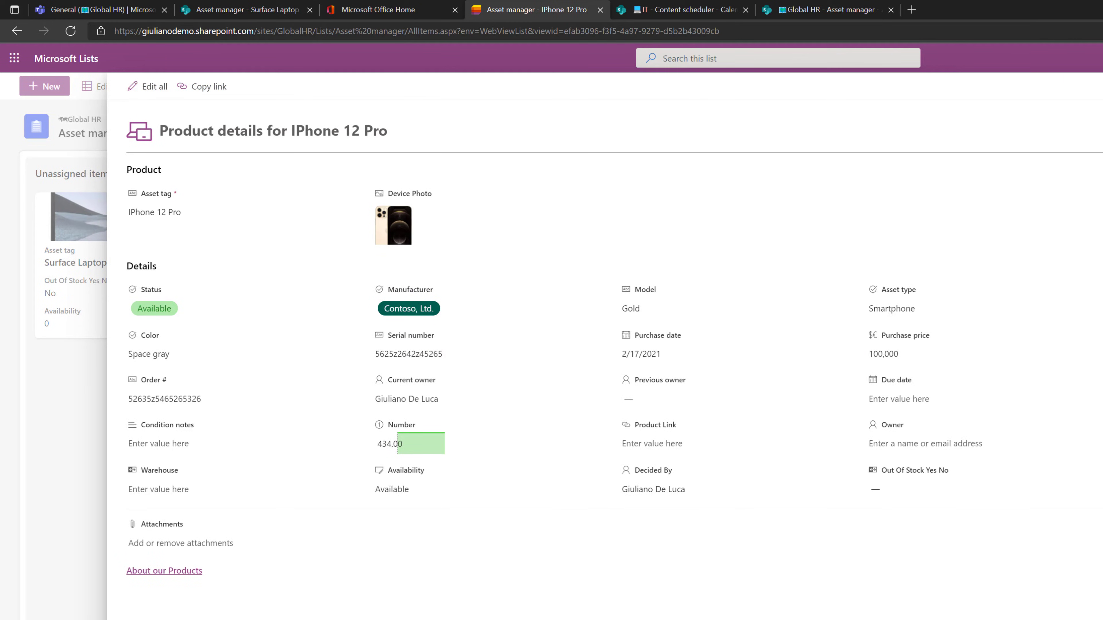
{"action": "key", "text": "Escape"}
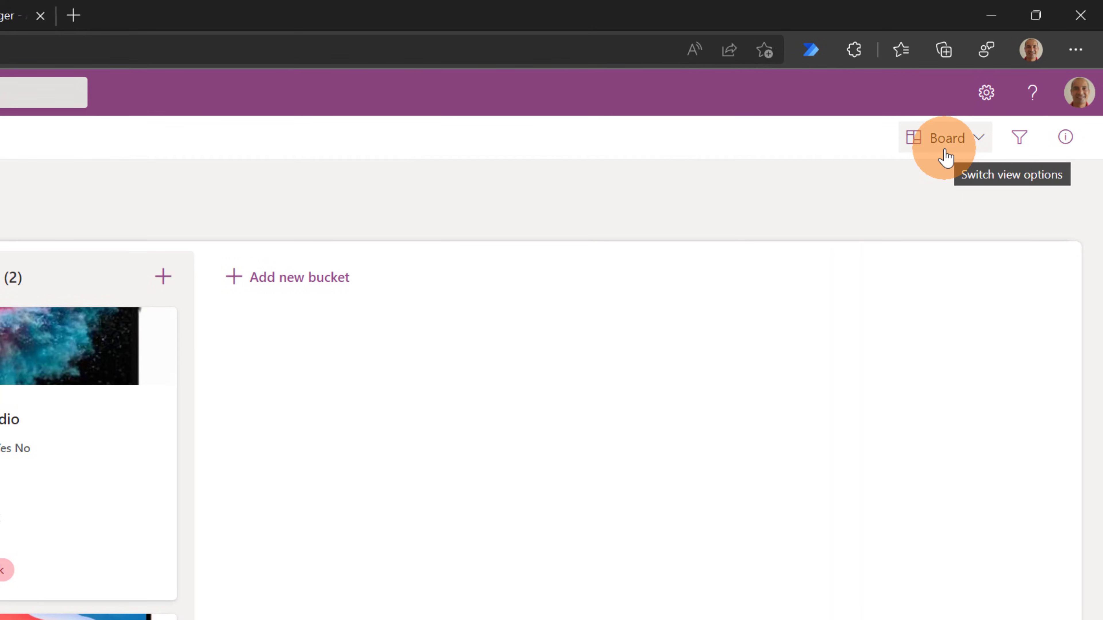
Step: Customize the board's card design to hide Asset tag and show Manufacturer
{"action": "left_click", "coordinate": [945, 157]}
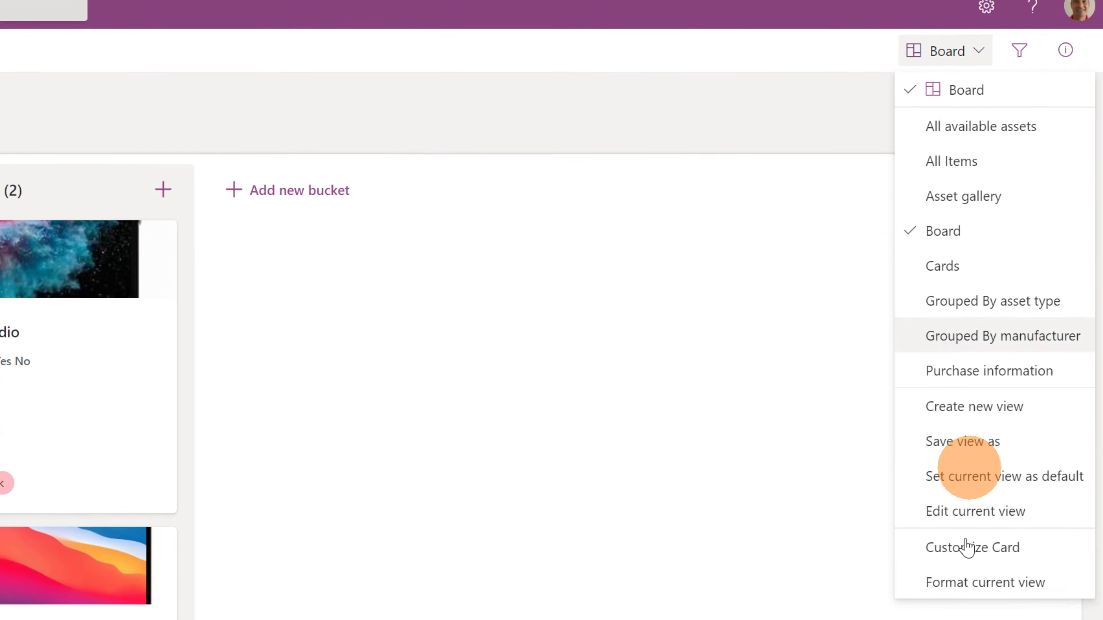
{"action": "left_click", "coordinate": [971, 549]}
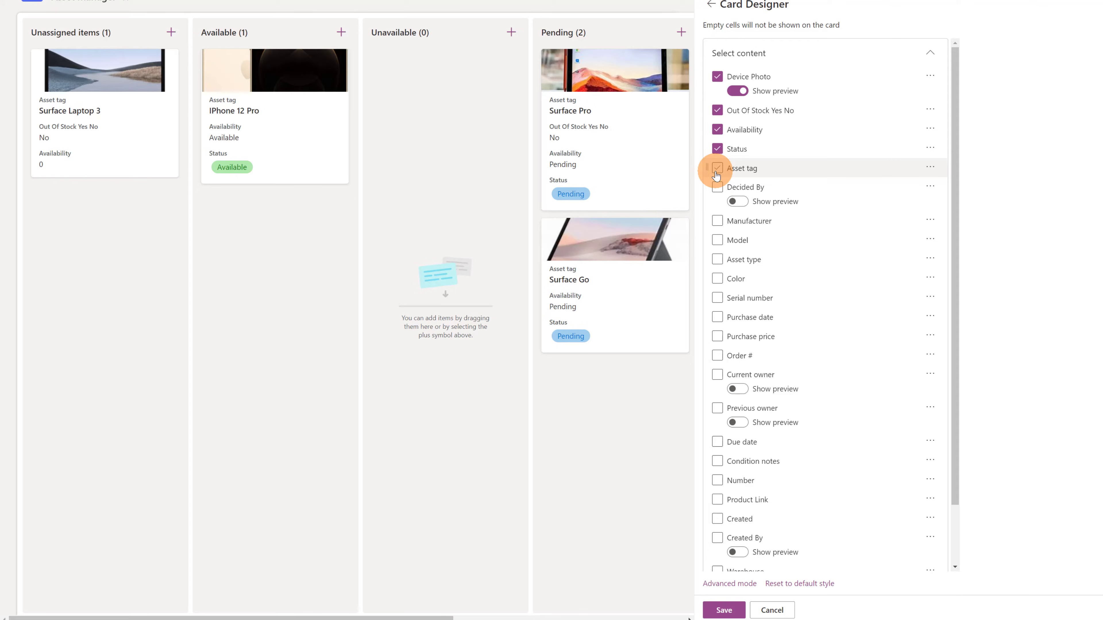
{"action": "left_click", "coordinate": [717, 228]}
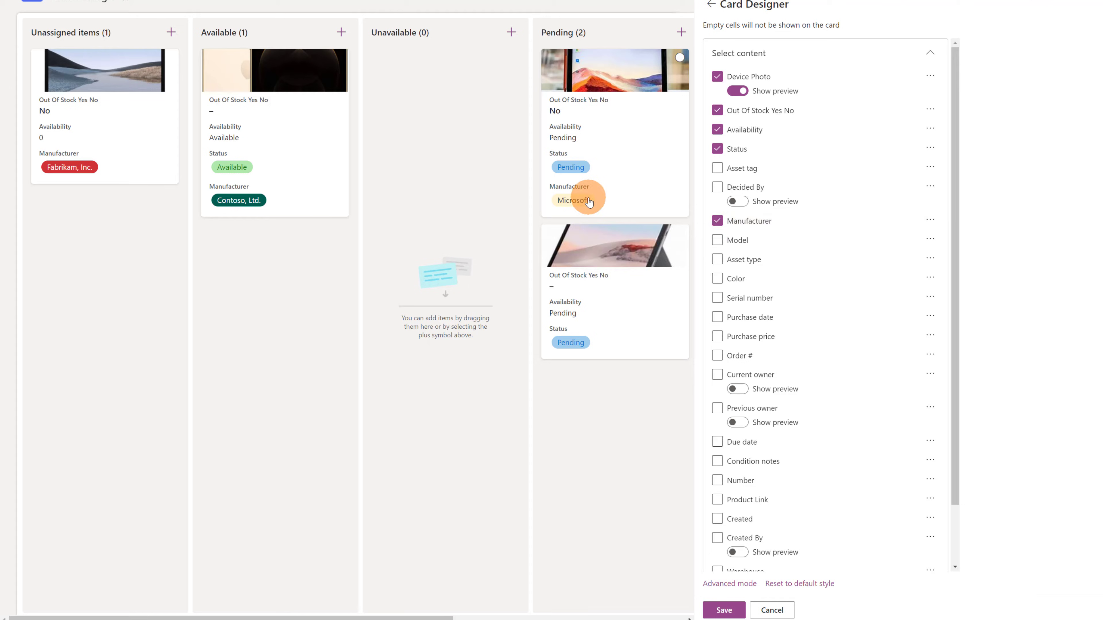
{"action": "scroll", "coordinate": [742, 286], "scroll_direction": "down", "scroll_amount": 2}
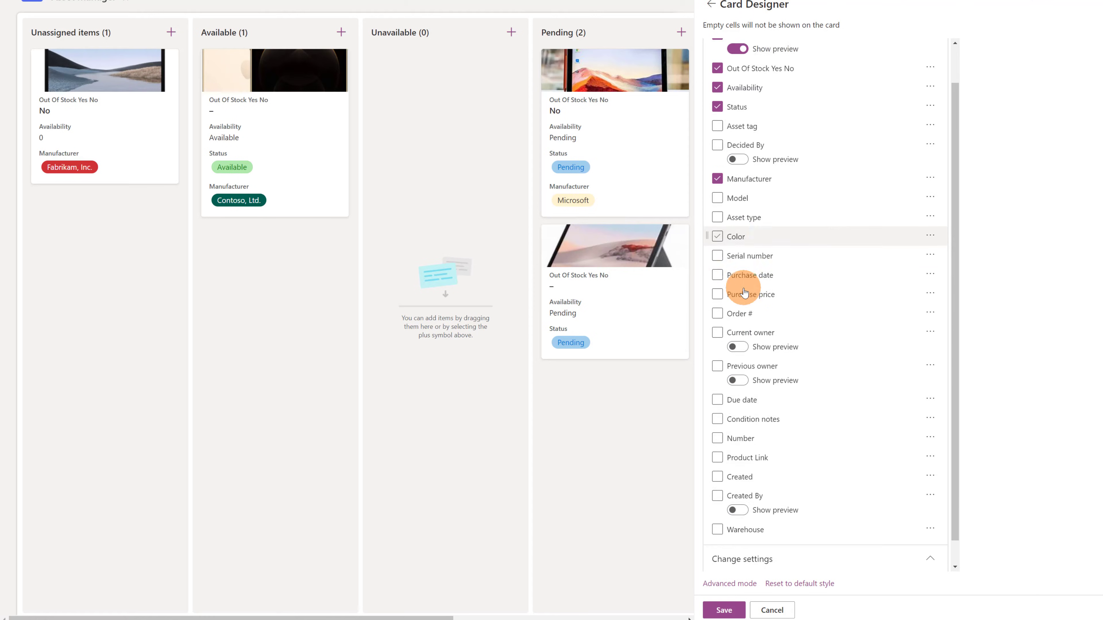
{"action": "left_click", "coordinate": [717, 433]}
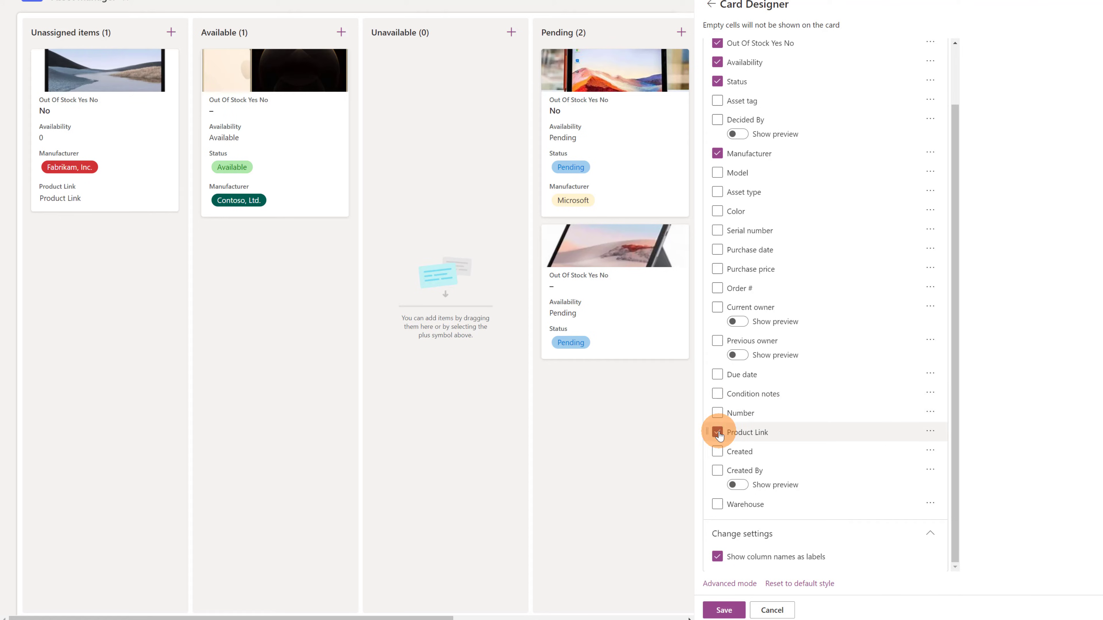
{"action": "left_click", "coordinate": [717, 432]}
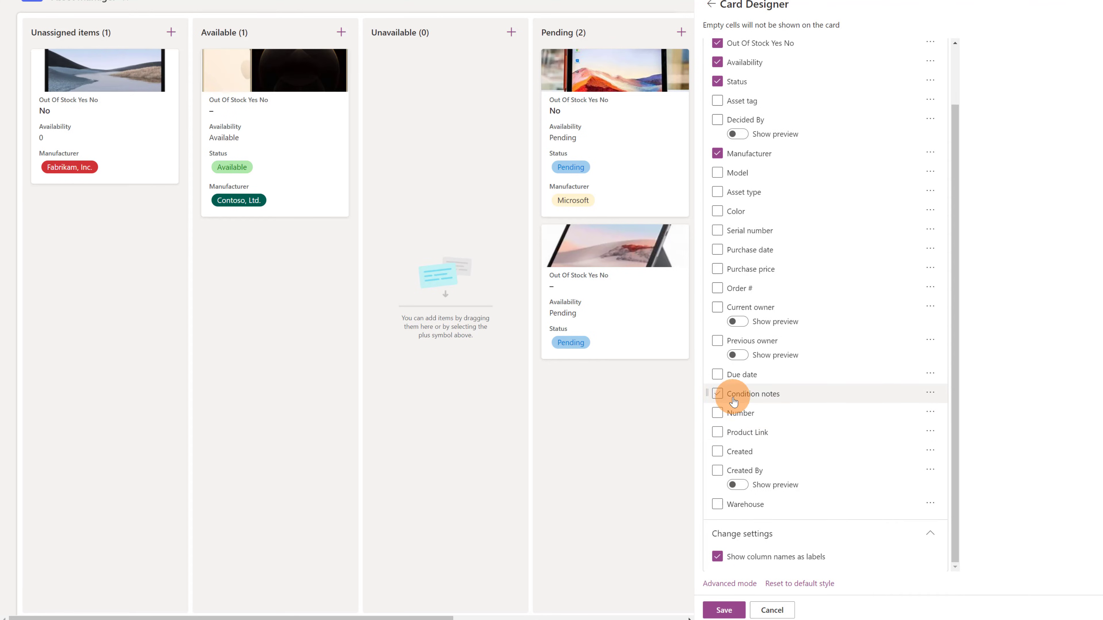
{"action": "scroll", "coordinate": [723, 399], "scroll_direction": "up", "scroll_amount": 2}
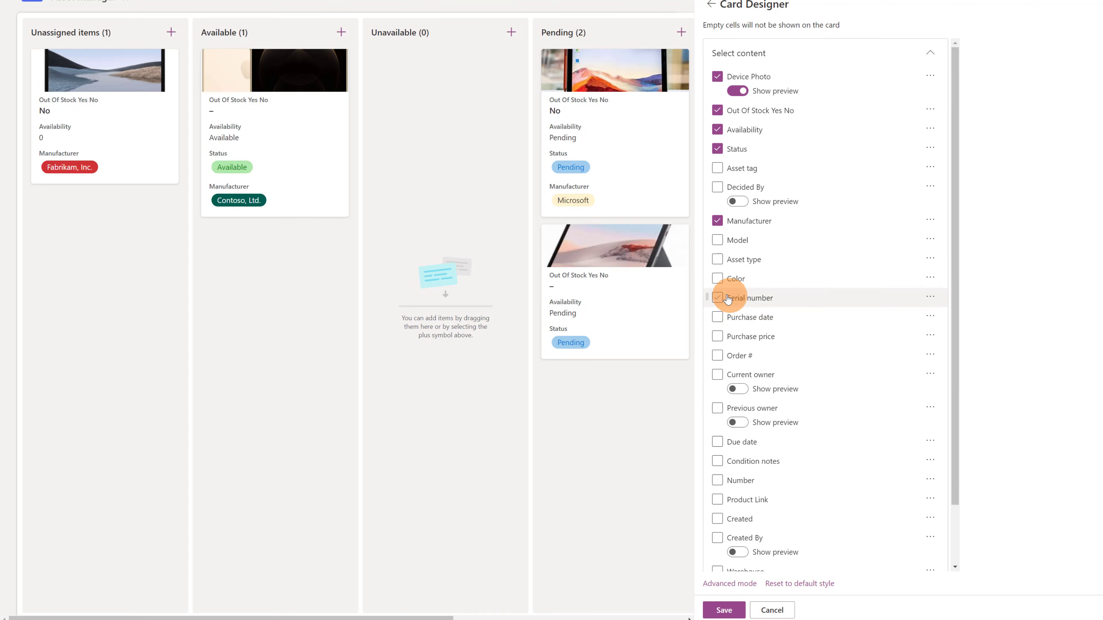
Step: Add Serial number and Color to the card content, save the card design and close the designer
{"action": "left_click", "coordinate": [719, 298]}
{"action": "left_click", "coordinate": [721, 281]}
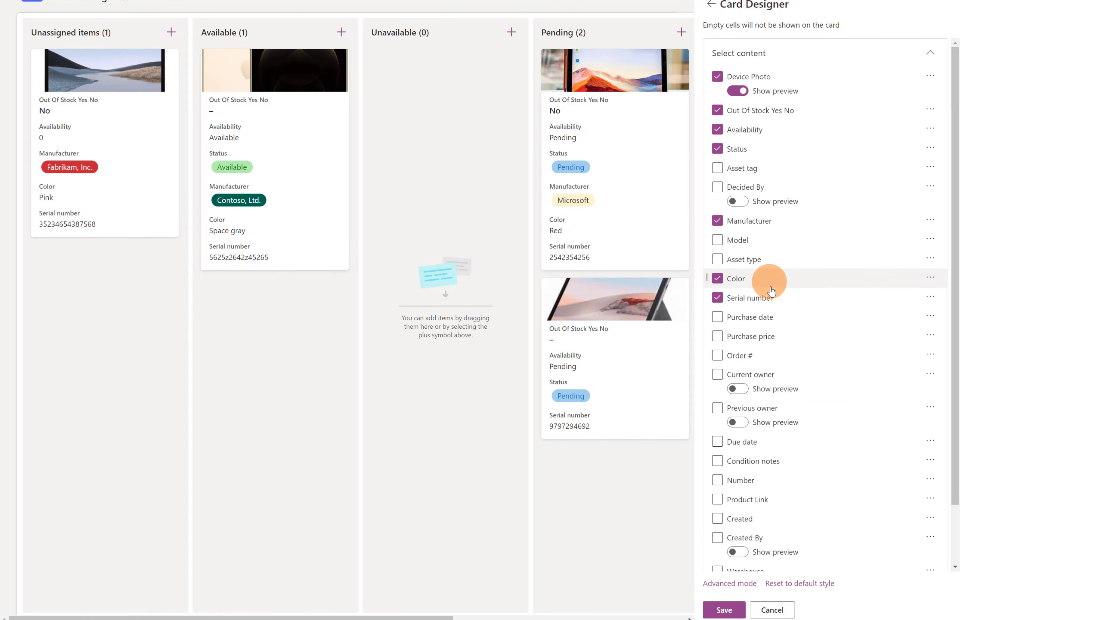
{"action": "scroll", "coordinate": [769, 281], "scroll_direction": "down", "scroll_amount": 2}
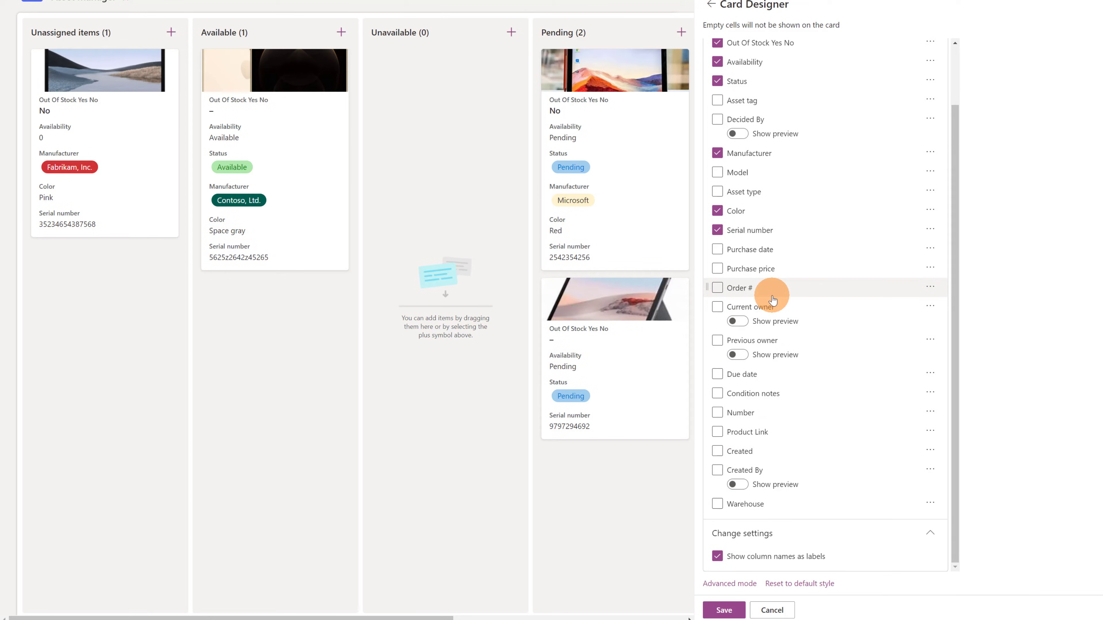
{"action": "left_click", "coordinate": [732, 611]}
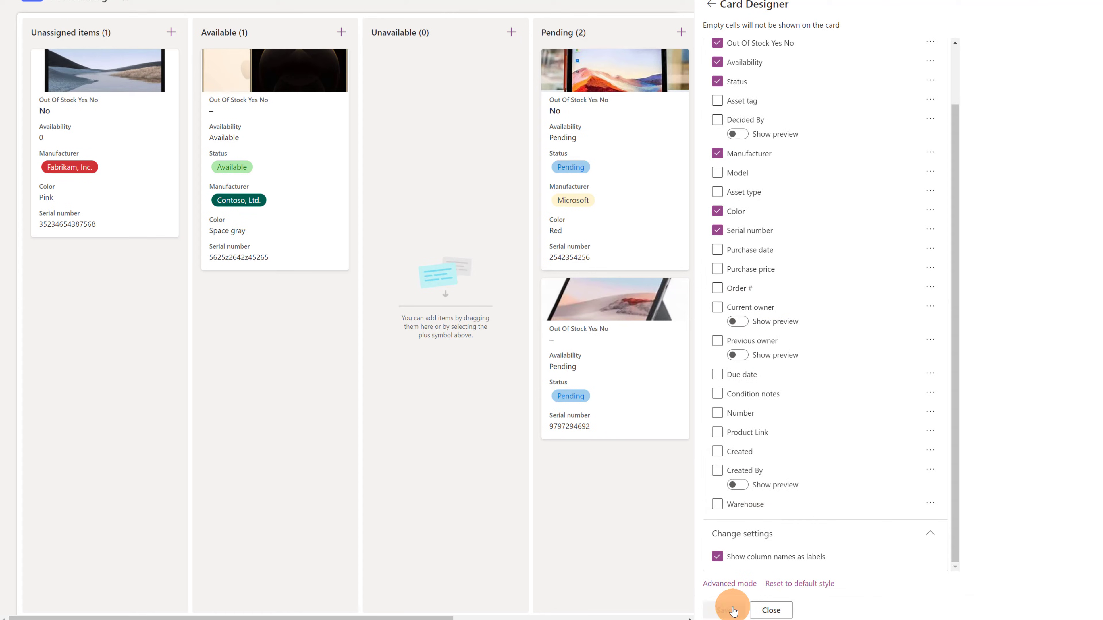
{"action": "left_click", "coordinate": [770, 608]}
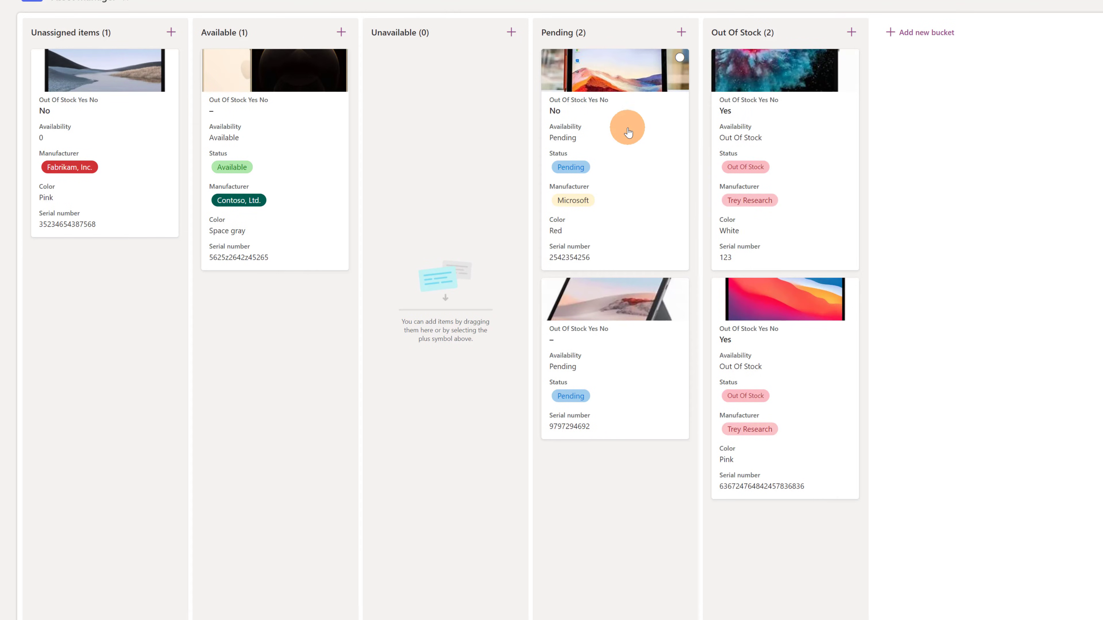
Step: Move the Surface Pro card from Pending to Unavailable and add a new bucket named Assigned
{"action": "left_click_drag", "start_coordinate": [624, 121], "coordinate": [458, 139]}
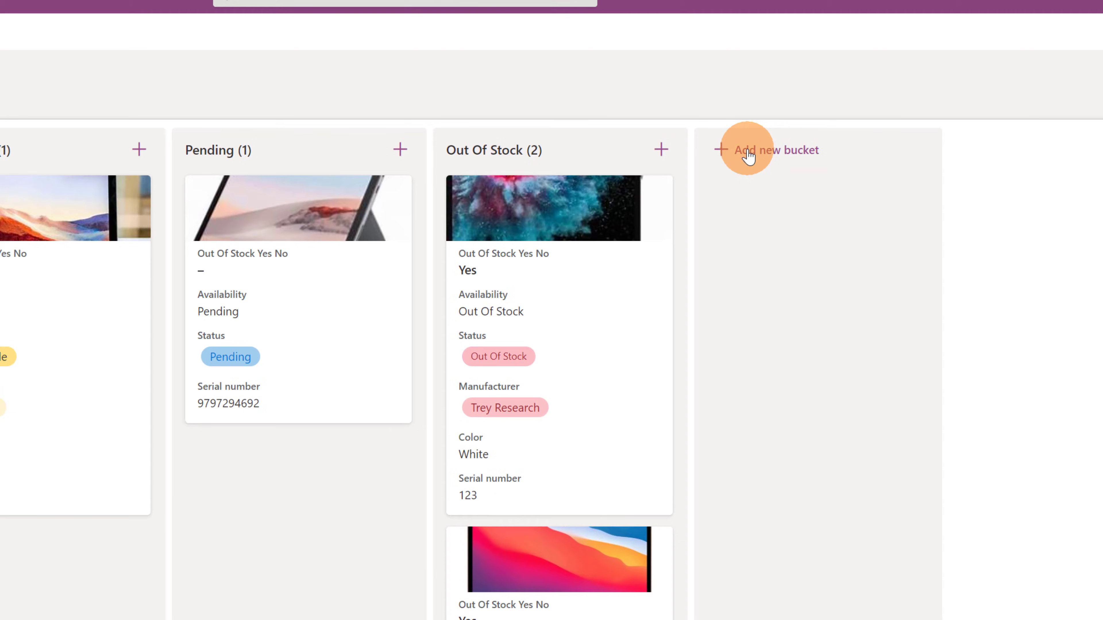
{"action": "left_click", "coordinate": [748, 157]}
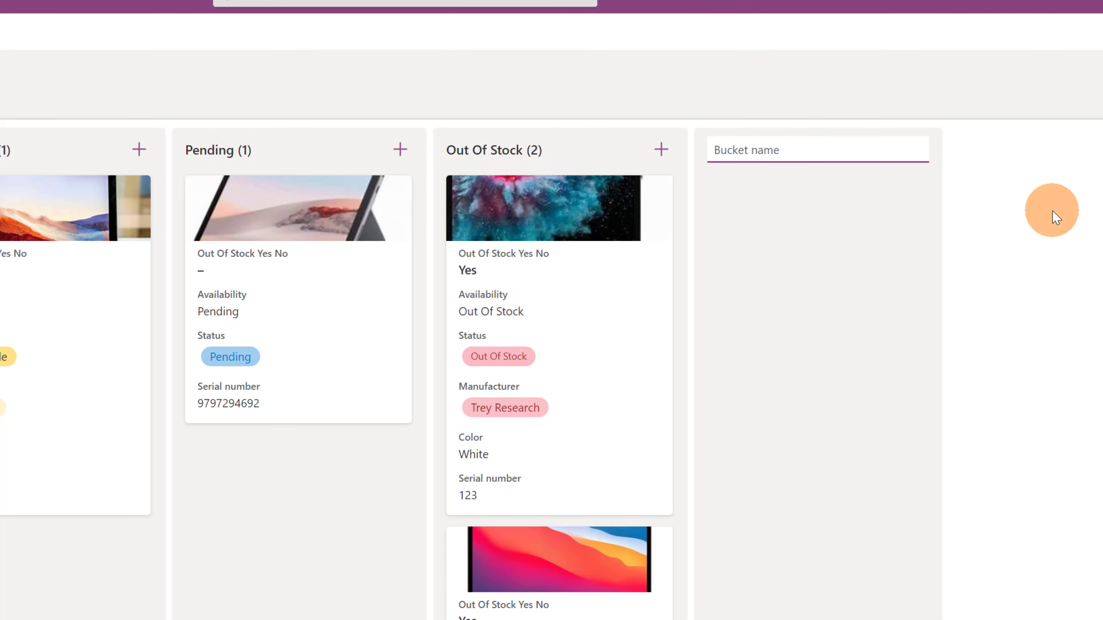
{"action": "type", "text": "Assigned"}
{"action": "key", "text": "Return"}
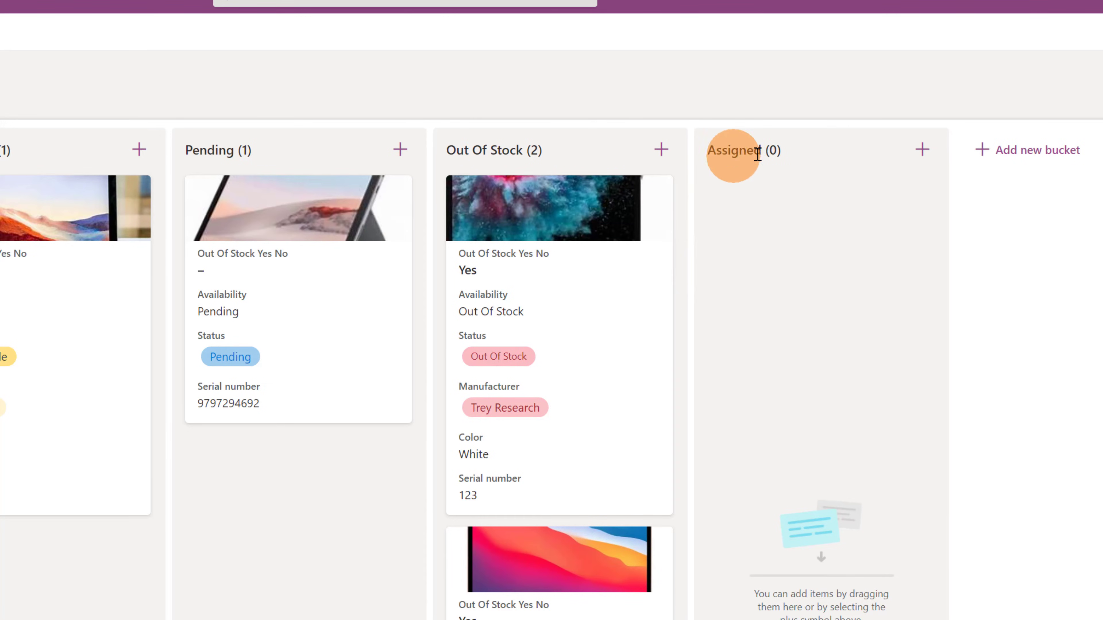
Step: Check the available Status choices in the Surface Studio item's details without changing the item
{"action": "left_click", "coordinate": [525, 337]}
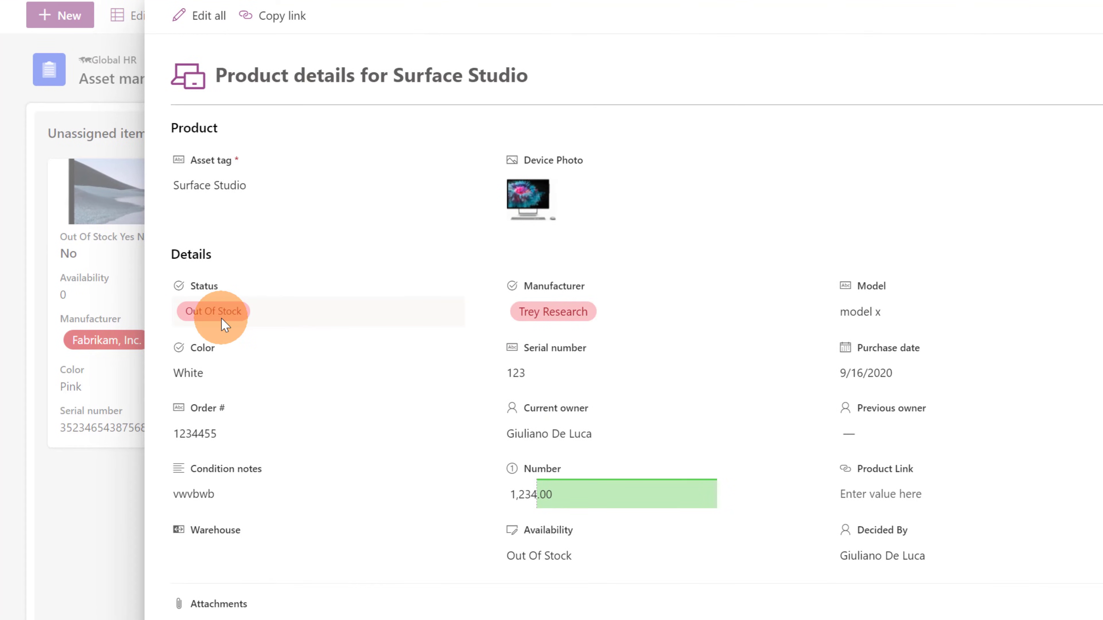
{"action": "left_click", "coordinate": [221, 313]}
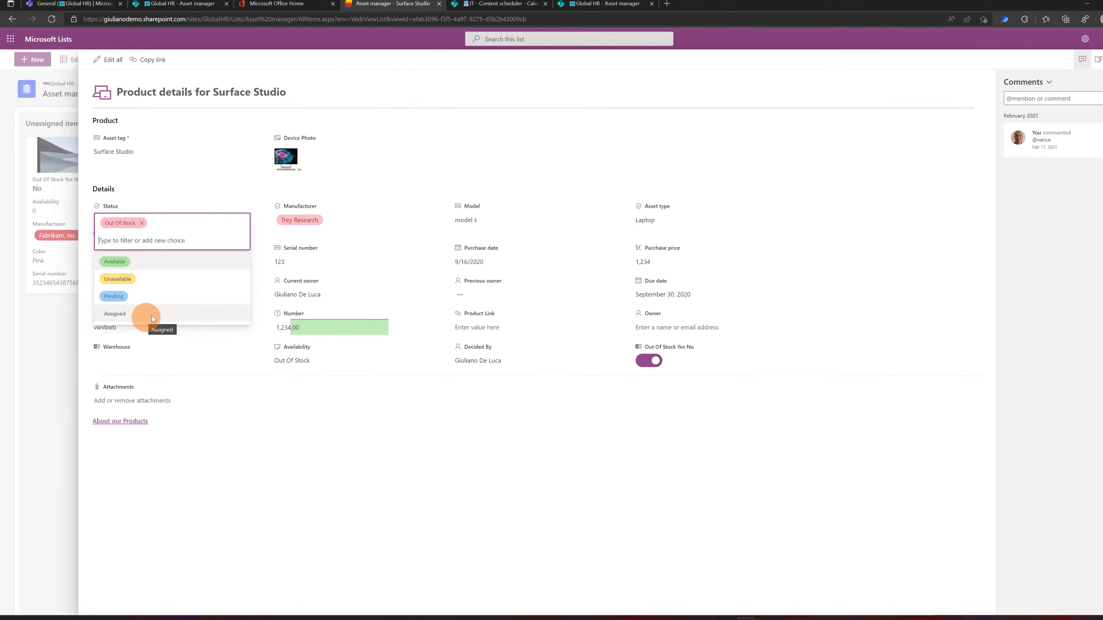
{"action": "left_click", "coordinate": [1086, 58]}
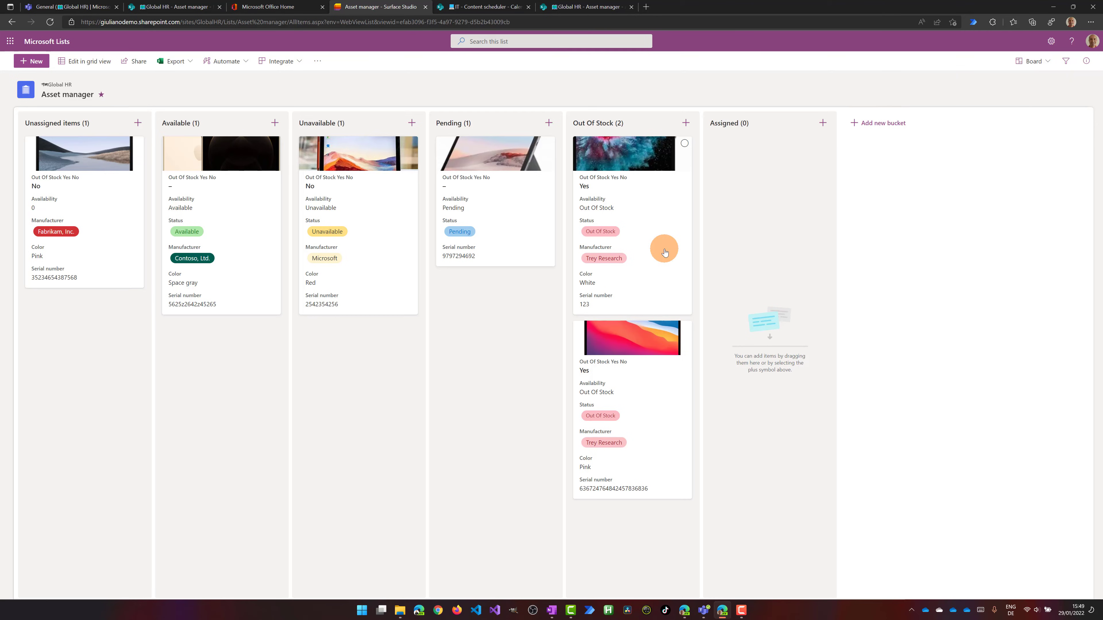
Step: Move the MacBook Air card from the Out Of Stock bucket to the Assigned bucket
{"action": "left_click_drag", "start_coordinate": [640, 382], "coordinate": [798, 200]}
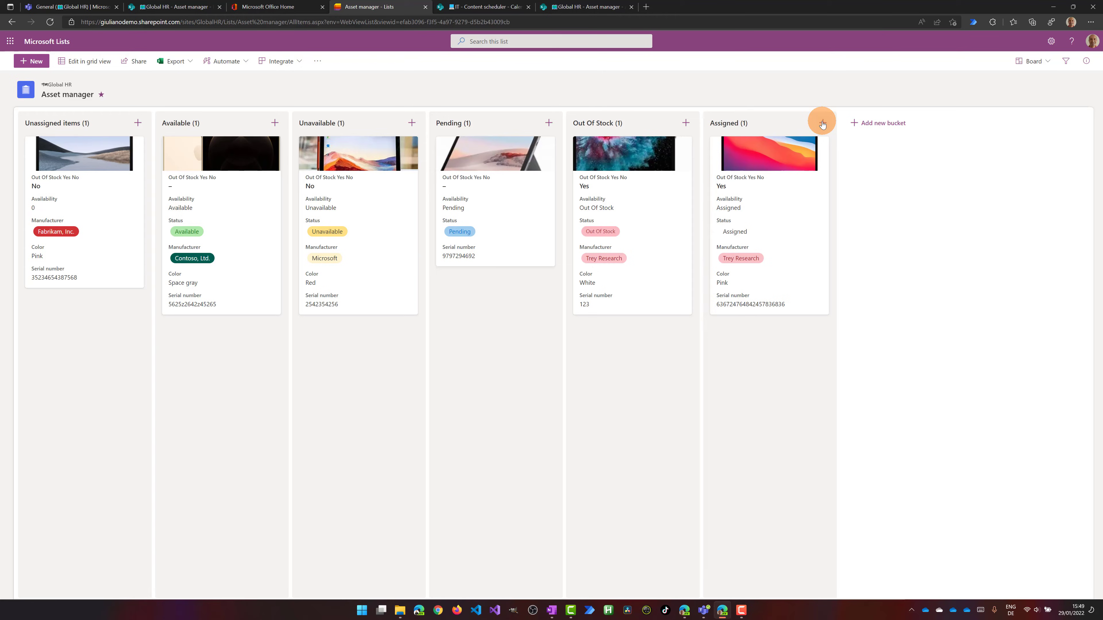
{"action": "left_click", "coordinate": [823, 132]}
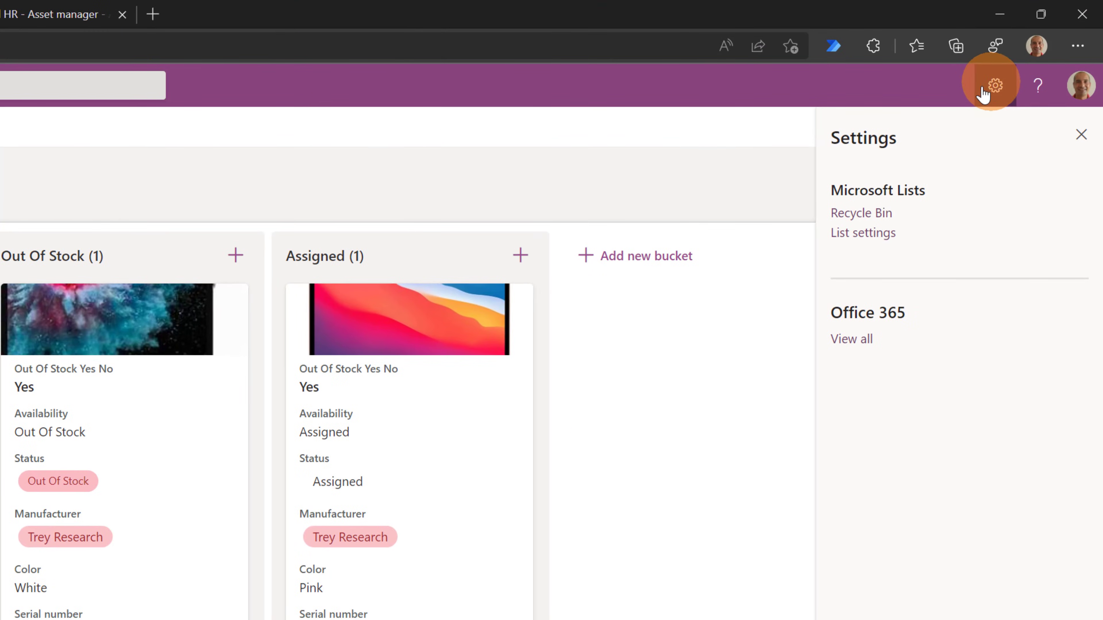
Step: Open the Board view from the list settings, delete it and return to the Asset manager list
{"action": "left_click", "coordinate": [942, 172]}
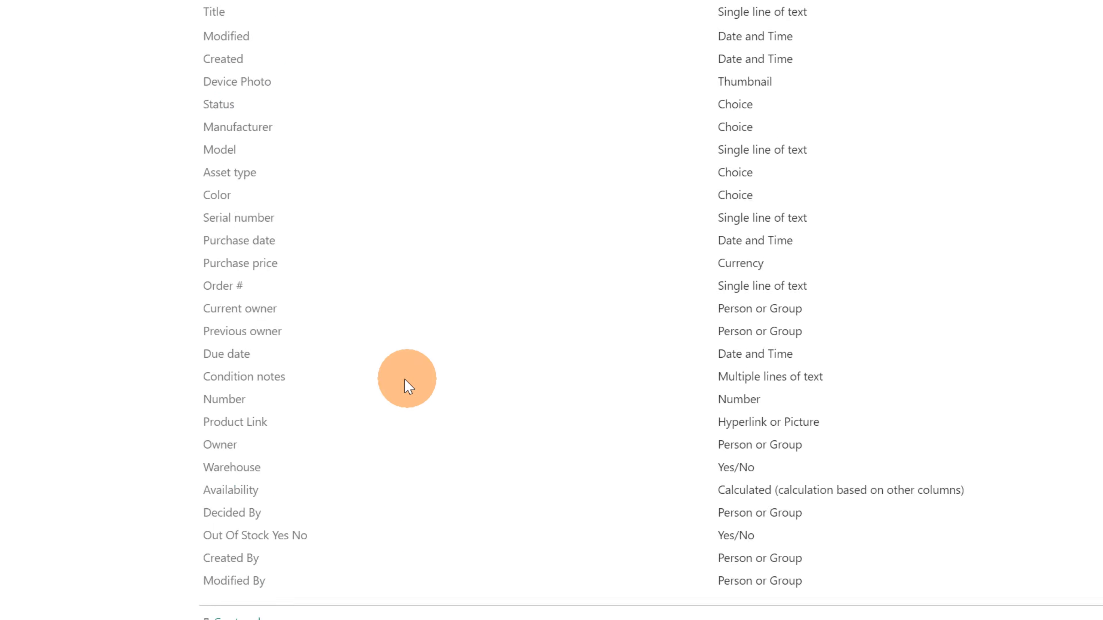
{"action": "scroll", "coordinate": [407, 387], "scroll_direction": "down", "scroll_amount": 10}
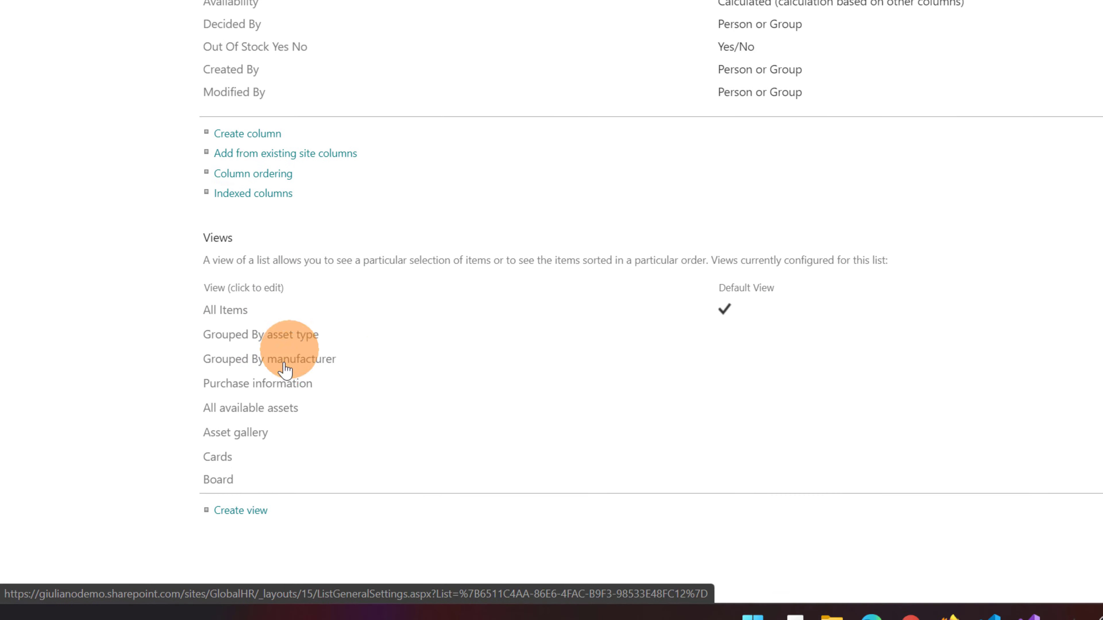
{"action": "left_click", "coordinate": [213, 482]}
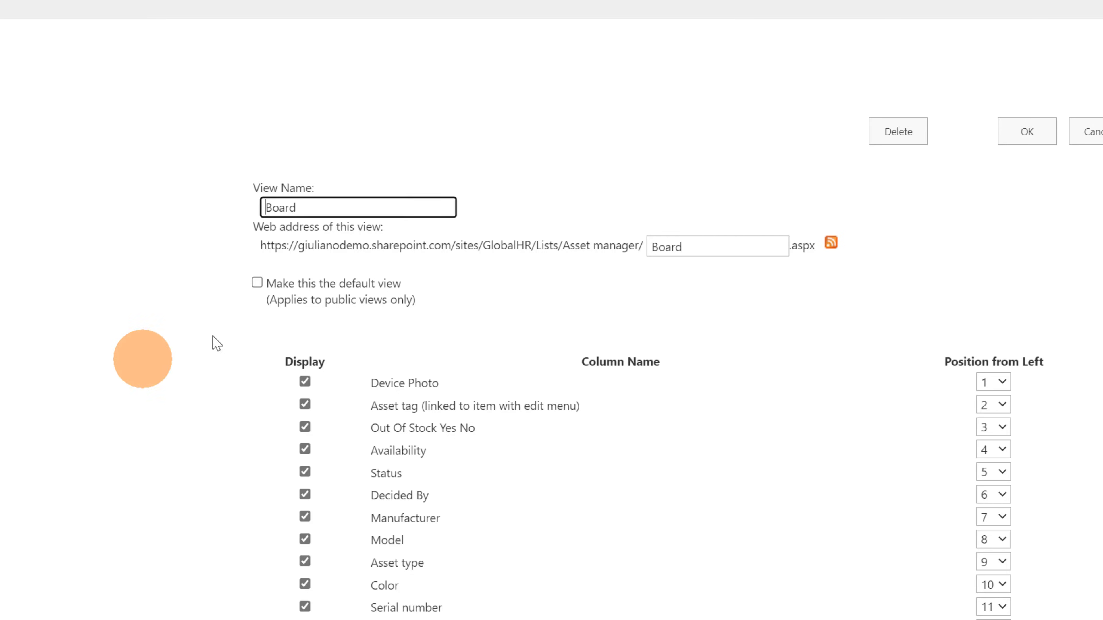
{"action": "left_click", "coordinate": [903, 131]}
{"action": "left_click", "coordinate": [110, 21]}
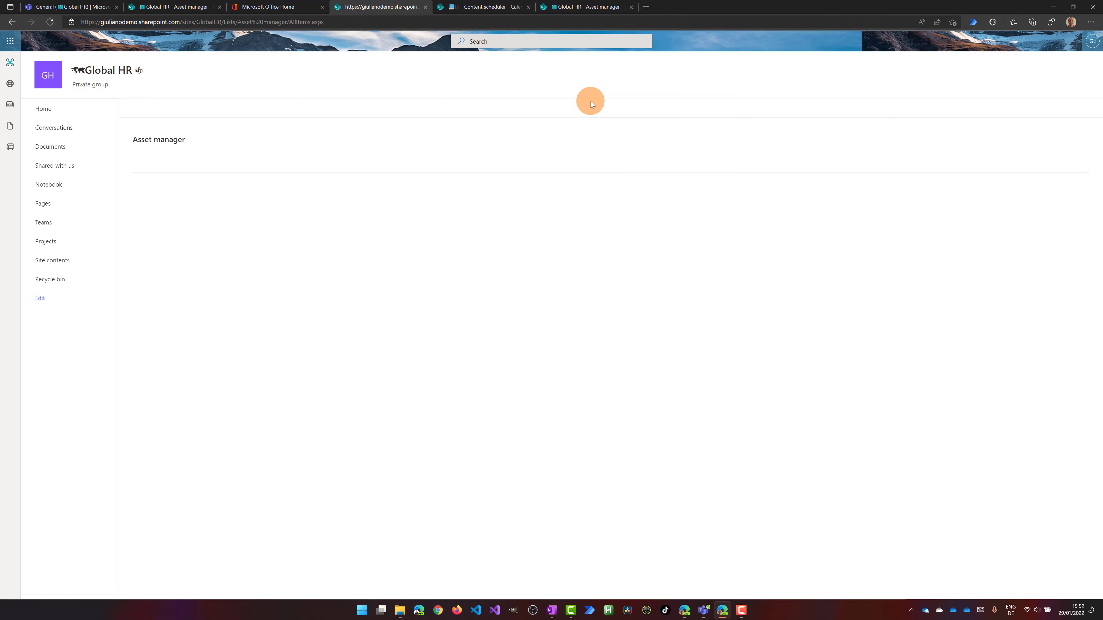
Step: Switch to the Content scheduler list and create a public board view named Board, organized by Status
{"action": "left_click", "coordinate": [483, 8]}
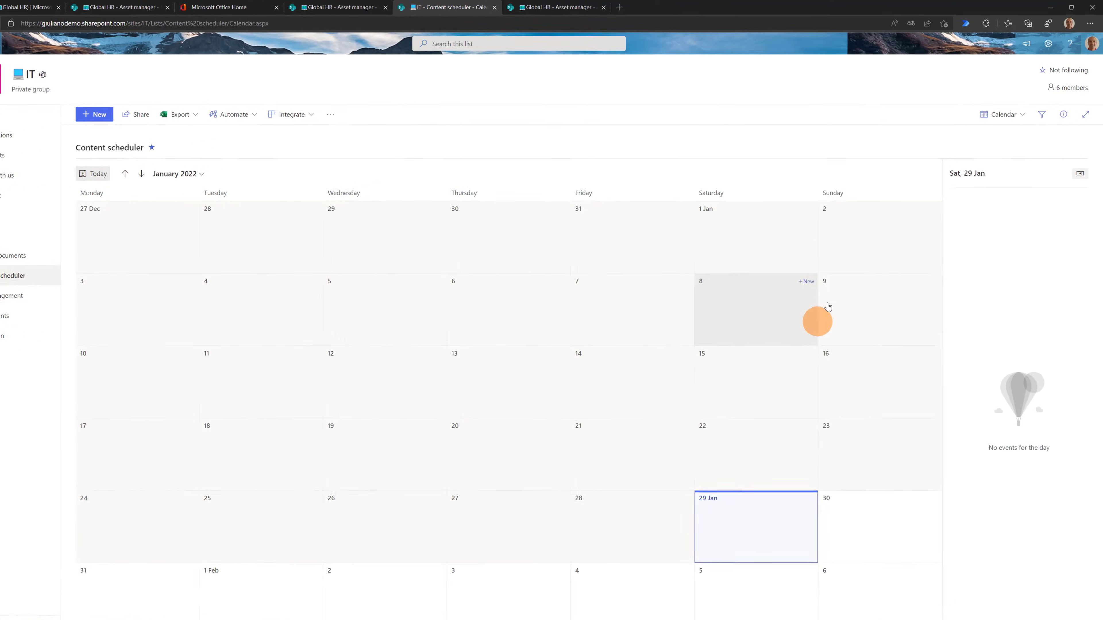
{"action": "left_click", "coordinate": [1021, 114]}
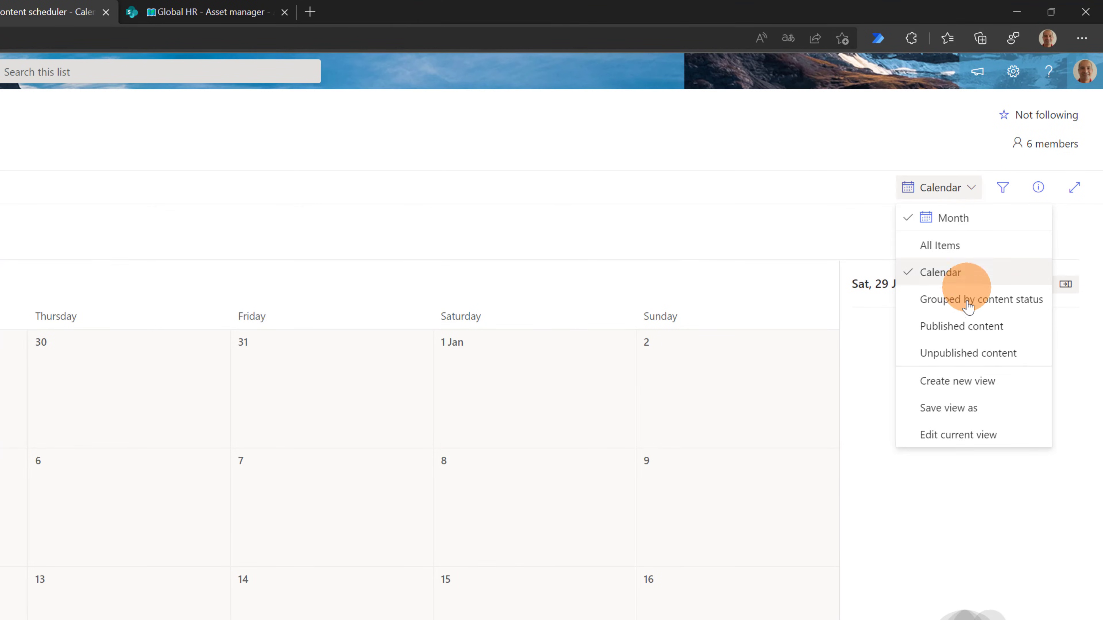
{"action": "left_click", "coordinate": [957, 381]}
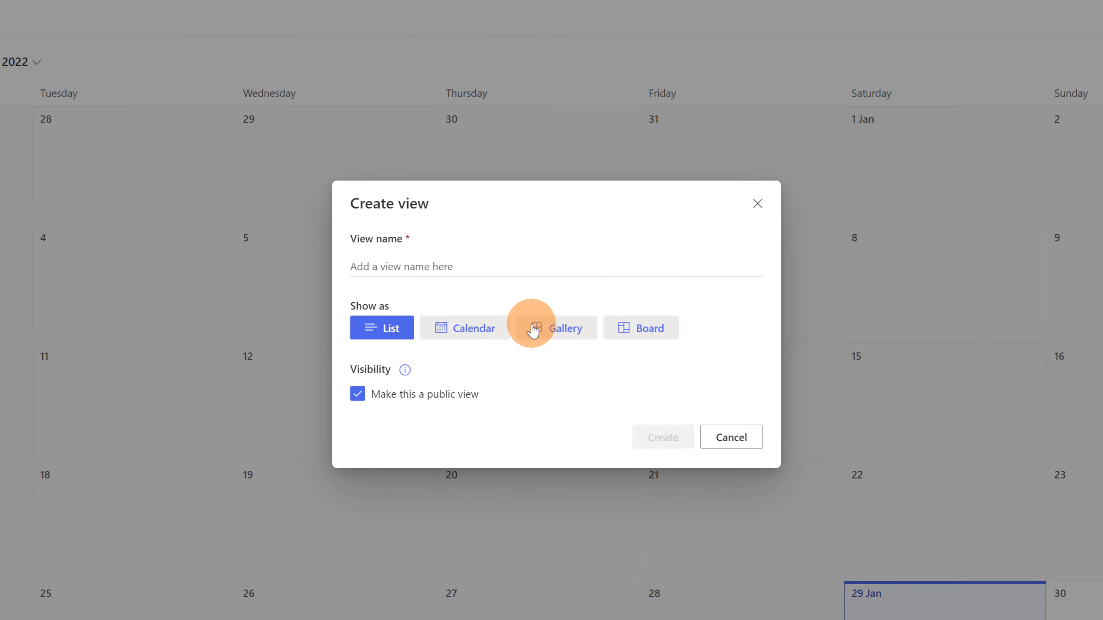
{"action": "left_click", "coordinate": [632, 332]}
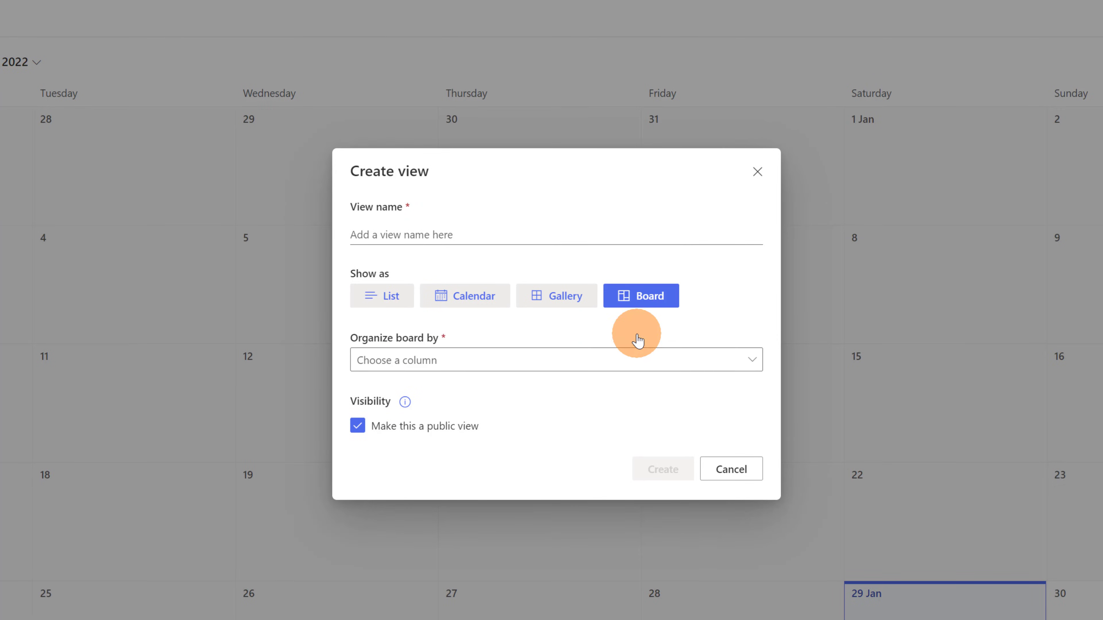
{"action": "left_click", "coordinate": [459, 370]}
{"action": "left_click", "coordinate": [400, 416]}
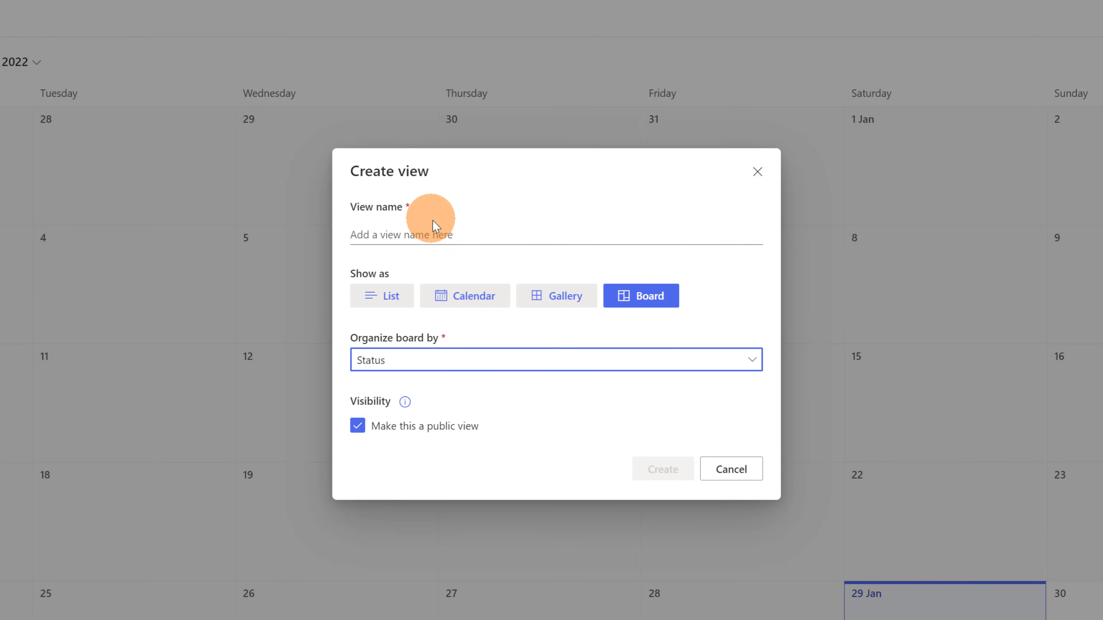
{"action": "left_click", "coordinate": [438, 229]}
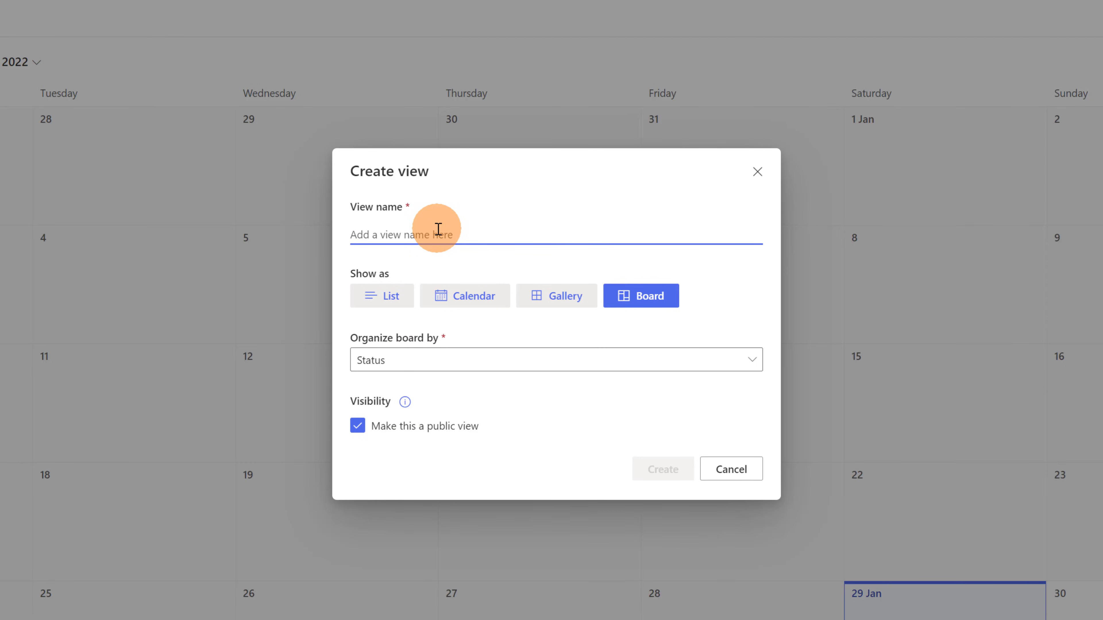
{"action": "type", "text": "Board"}
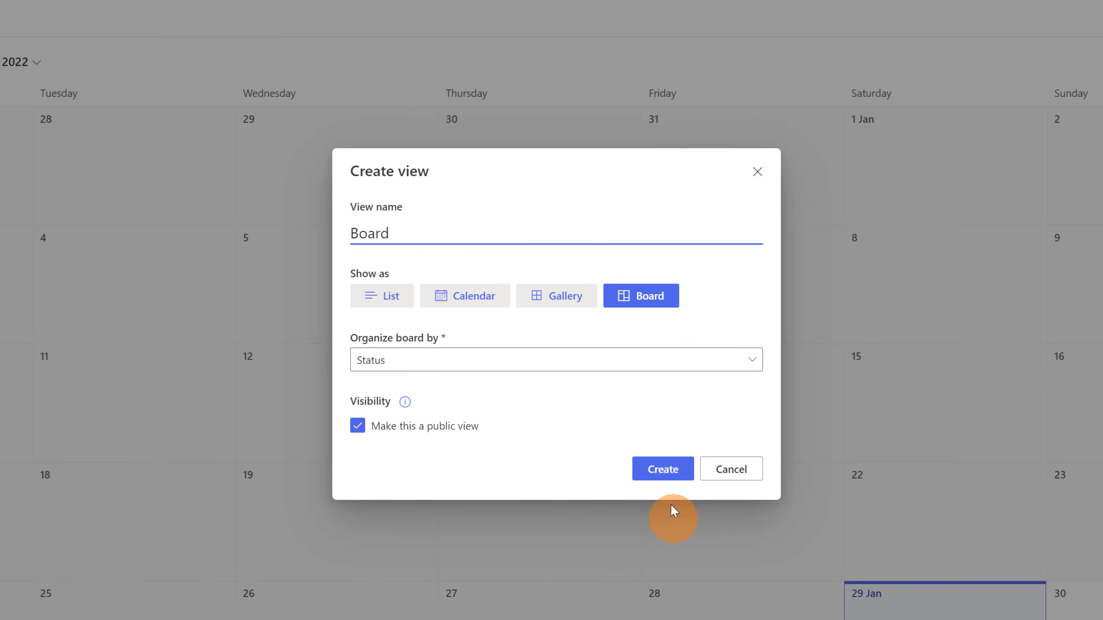
{"action": "left_click", "coordinate": [663, 468]}
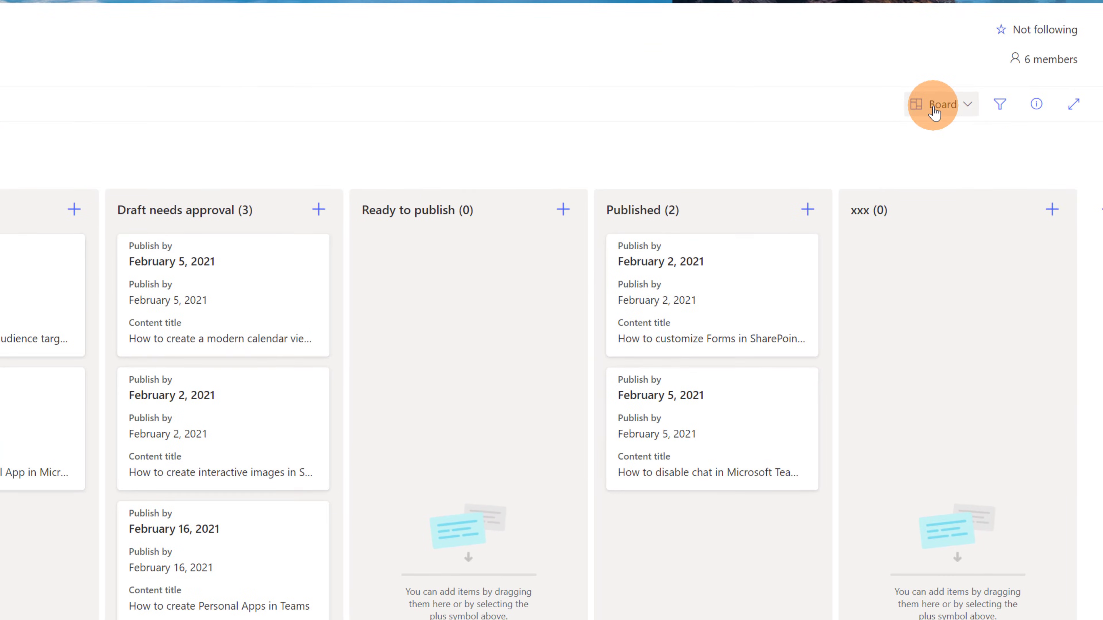
Step: Customize the board's cards to also show the Status column and save the card design
{"action": "left_click", "coordinate": [1008, 108]}
{"action": "left_click", "coordinate": [951, 443]}
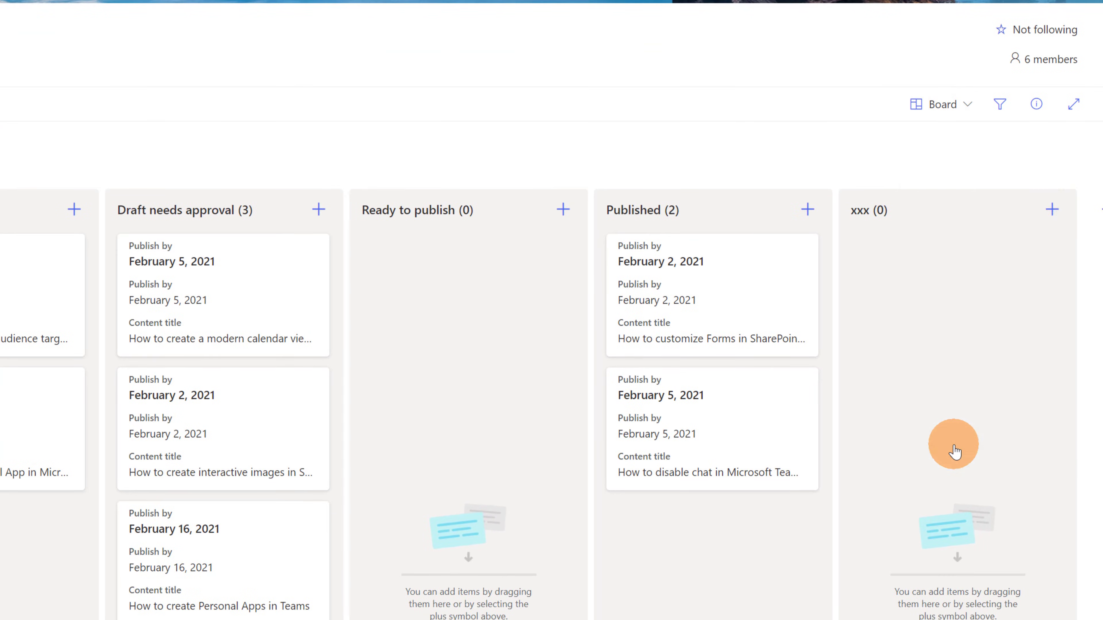
{"action": "left_click", "coordinate": [165, 333]}
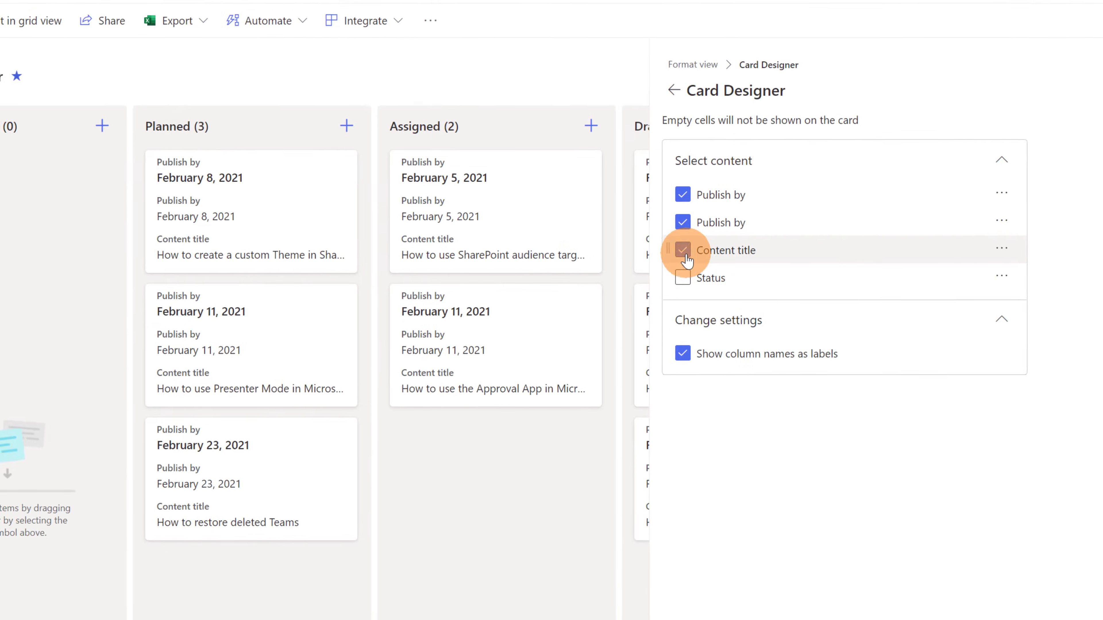
{"action": "left_click", "coordinate": [165, 361]}
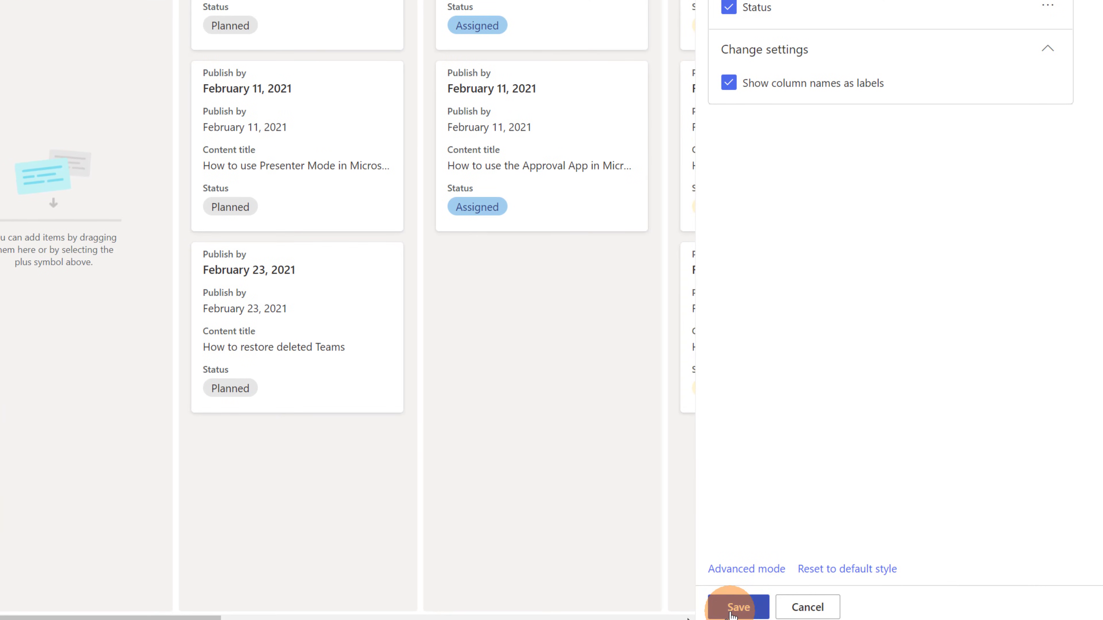
{"action": "left_click", "coordinate": [738, 607]}
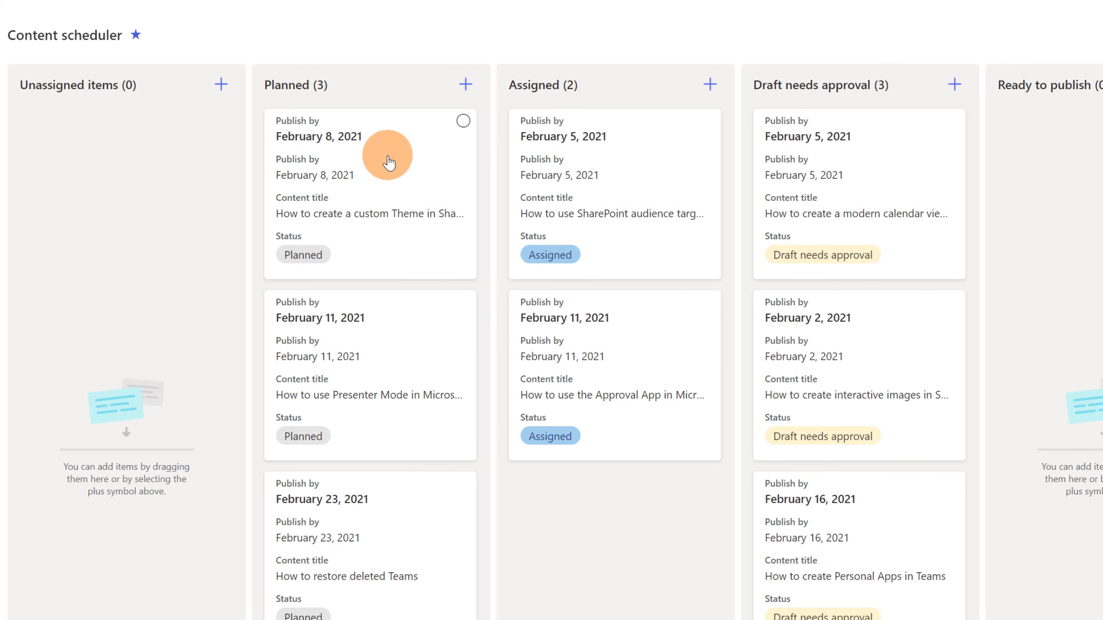
Step: Move the "How to create a custom Theme in SharePoint" card from Planned to Ready to publish and check its Status in the item details
{"action": "left_click_drag", "start_coordinate": [389, 162], "coordinate": [1094, 174]}
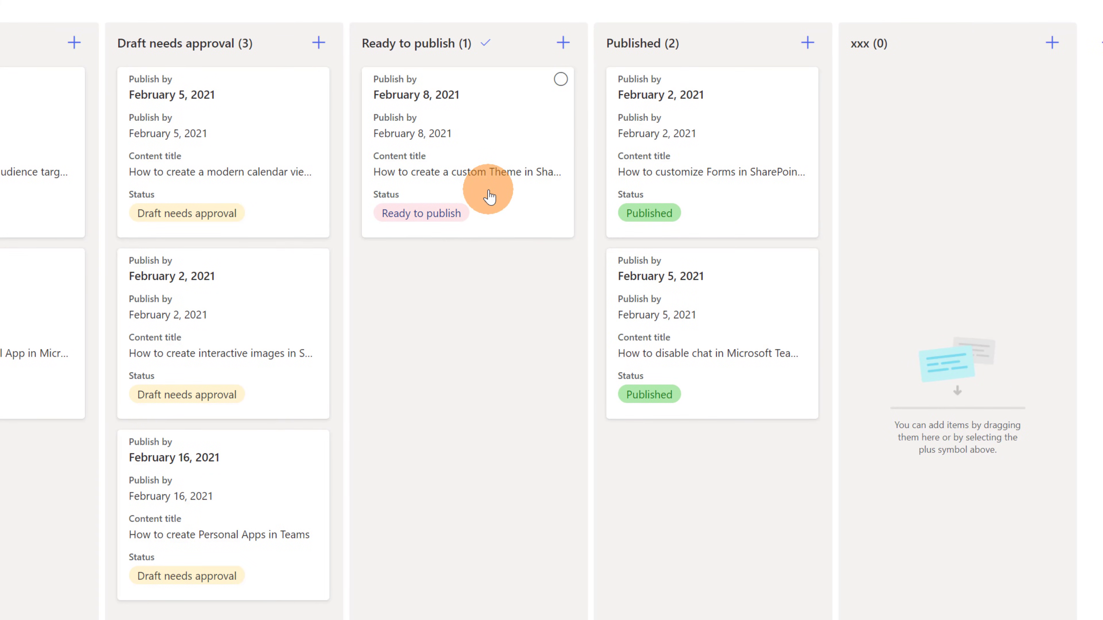
{"action": "left_click", "coordinate": [409, 96]}
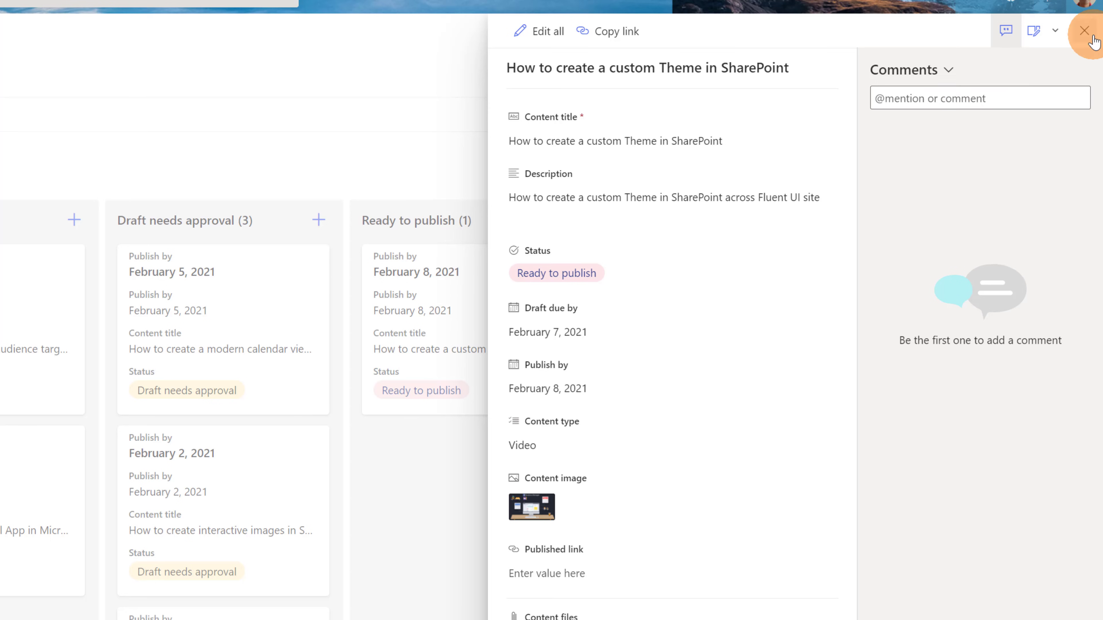
{"action": "left_click", "coordinate": [1084, 30]}
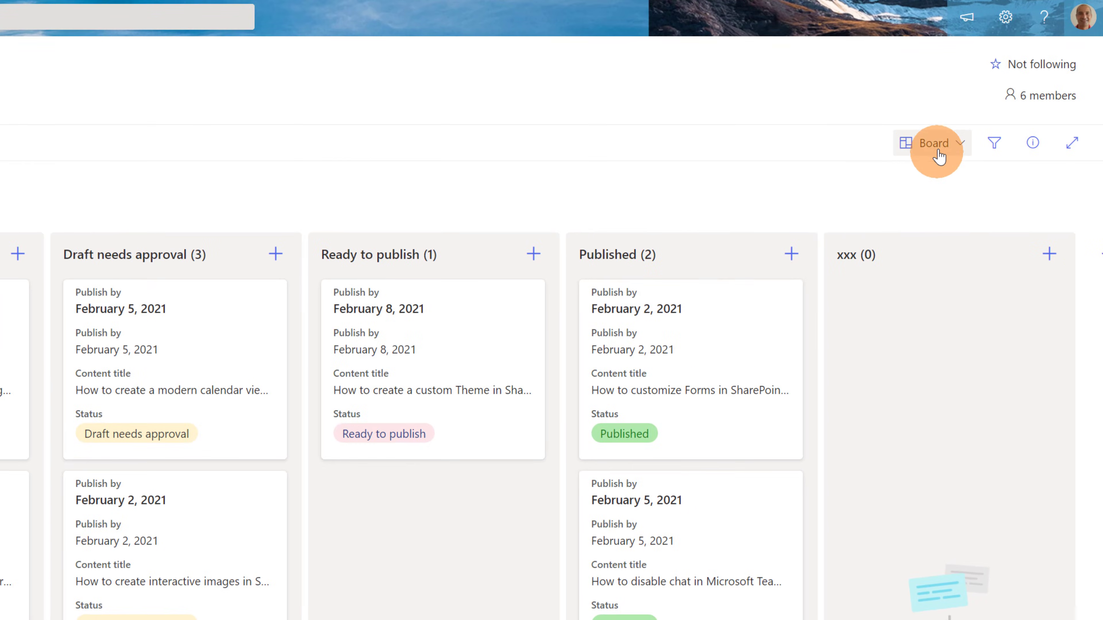
Step: Switch the Content scheduler list to the All Items view and open the Status column for editing
{"action": "left_click", "coordinate": [1014, 110]}
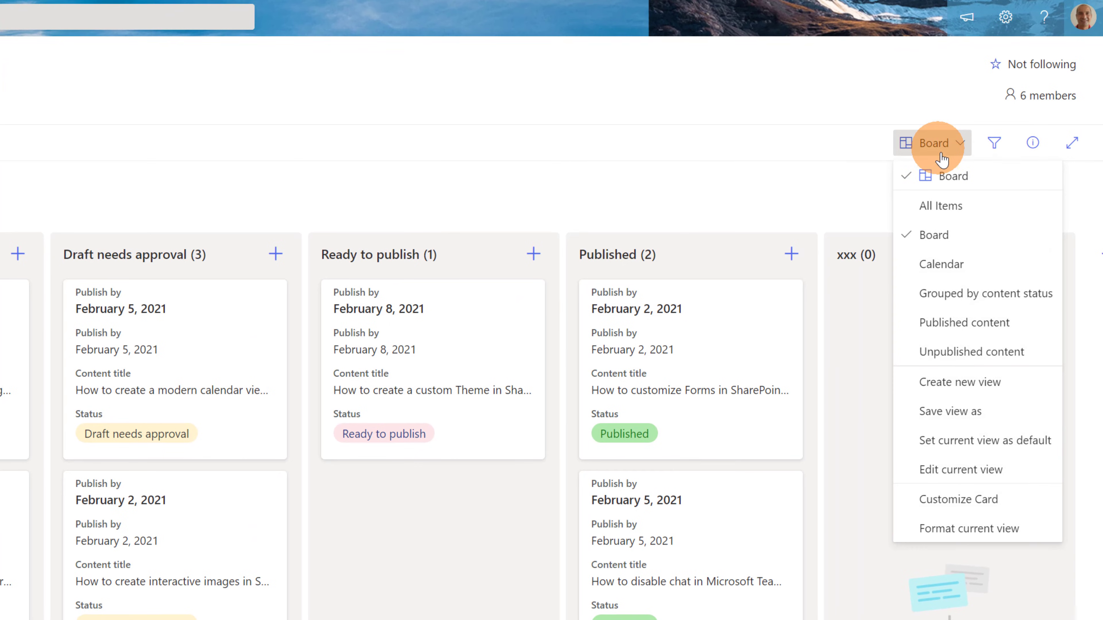
{"action": "left_click", "coordinate": [957, 208]}
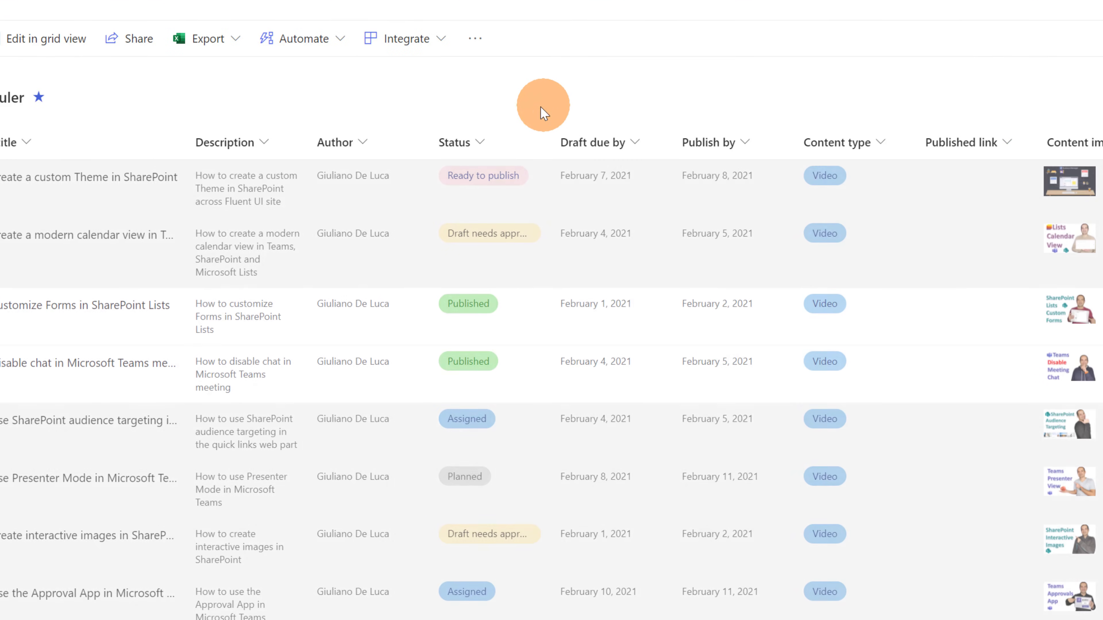
{"action": "left_click", "coordinate": [342, 166]}
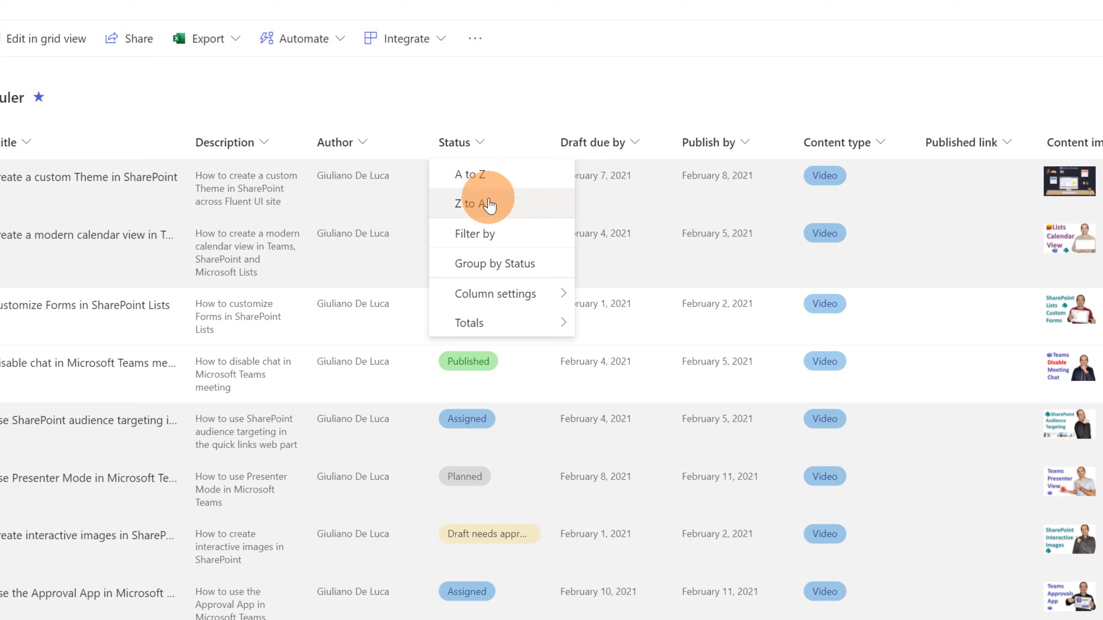
{"action": "mouse_move", "coordinate": [504, 295]}
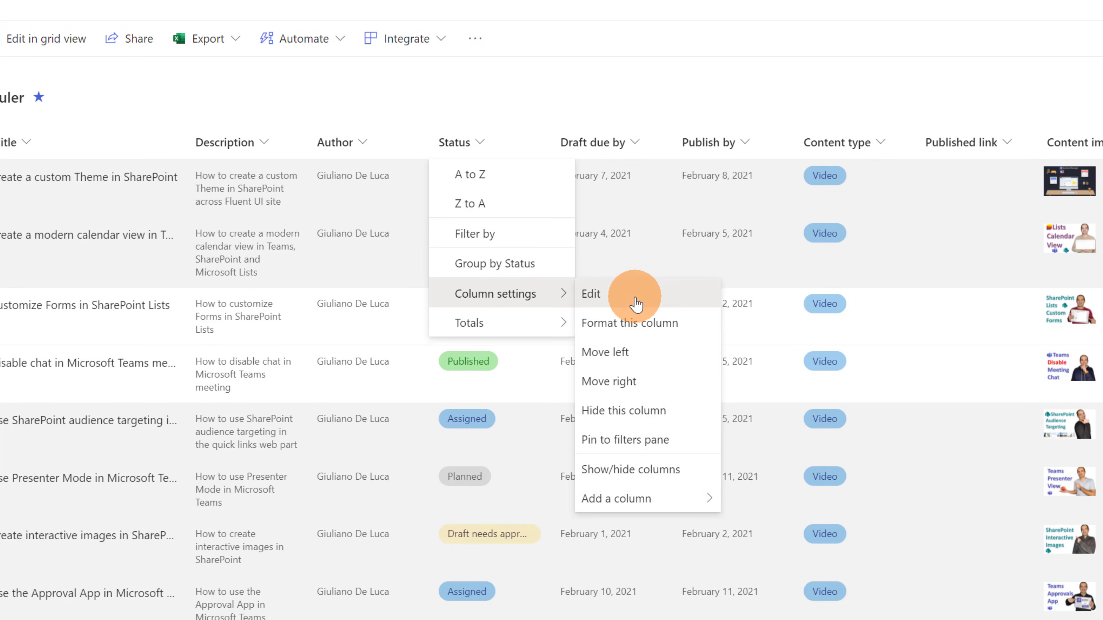
{"action": "left_click", "coordinate": [636, 304]}
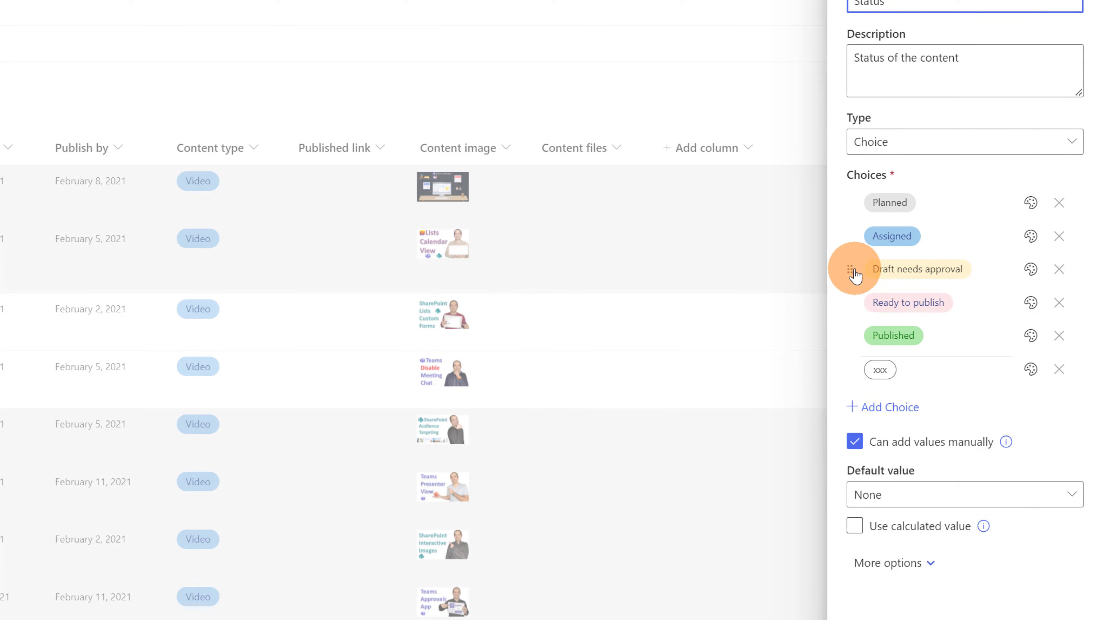
Step: Try placing the Draft needs approval choice below Ready to publish, and restore the original order
{"action": "left_click_drag", "start_coordinate": [851, 274], "coordinate": [851, 313]}
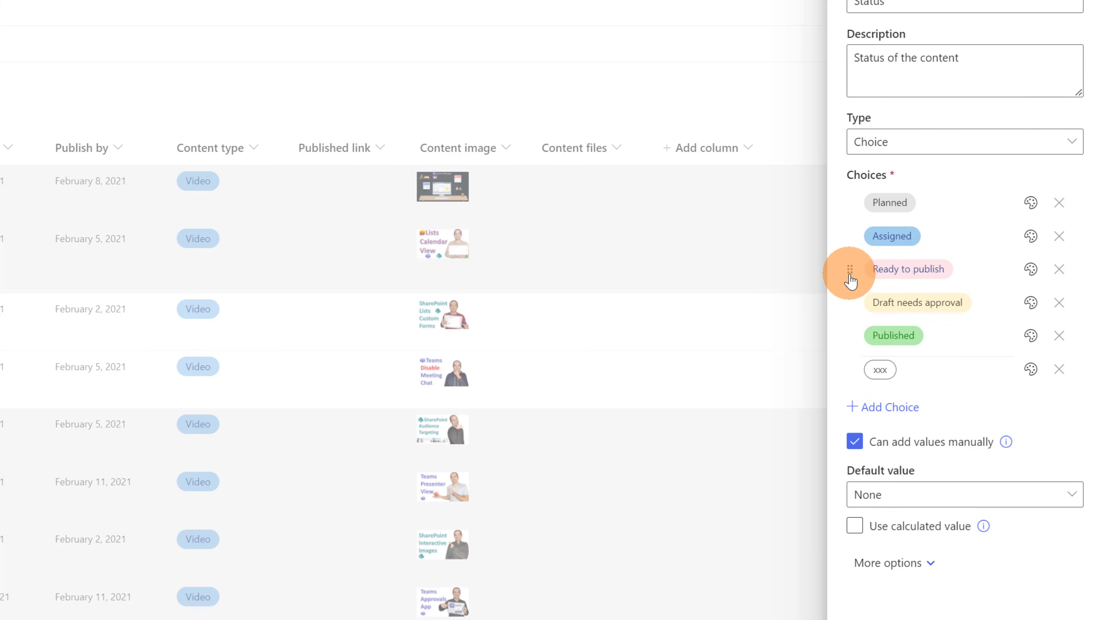
{"action": "left_click_drag", "start_coordinate": [850, 272], "coordinate": [846, 316]}
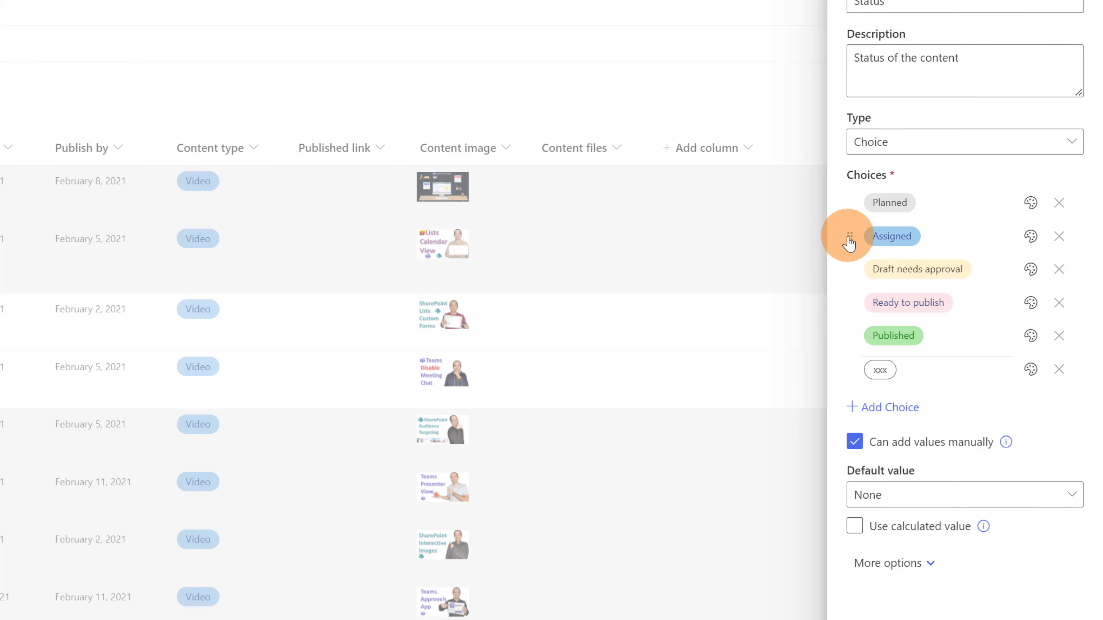
Step: Move the xxx choice above Planned, save the Status column and return to the Board view
{"action": "left_click_drag", "start_coordinate": [850, 370], "coordinate": [849, 190]}
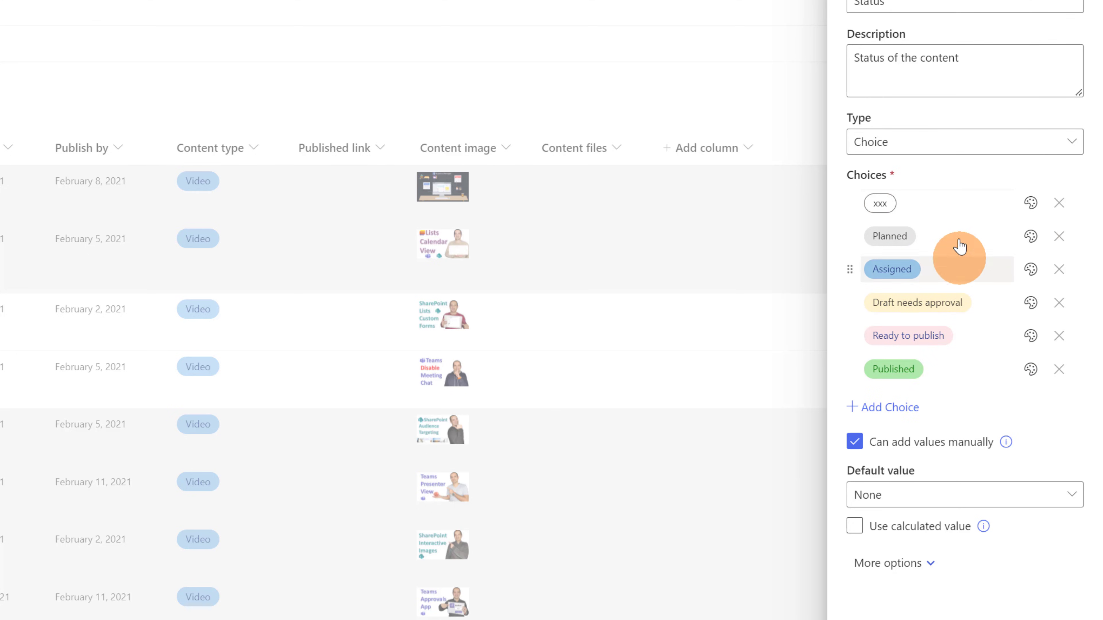
{"action": "scroll", "coordinate": [919, 239], "scroll_direction": "down", "scroll_amount": 6}
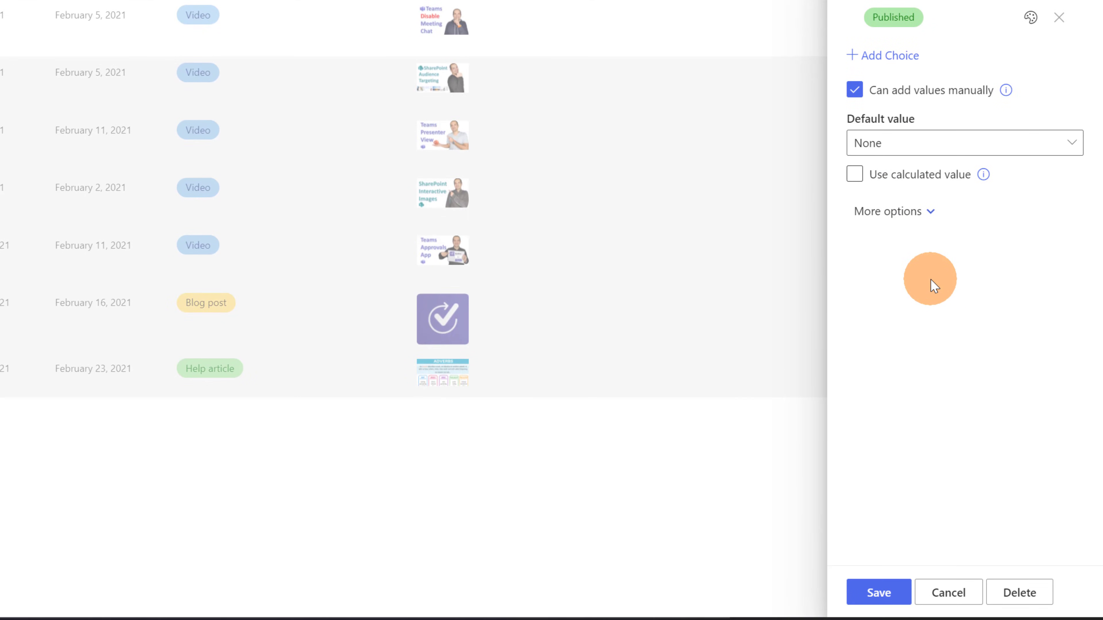
{"action": "left_click", "coordinate": [879, 599]}
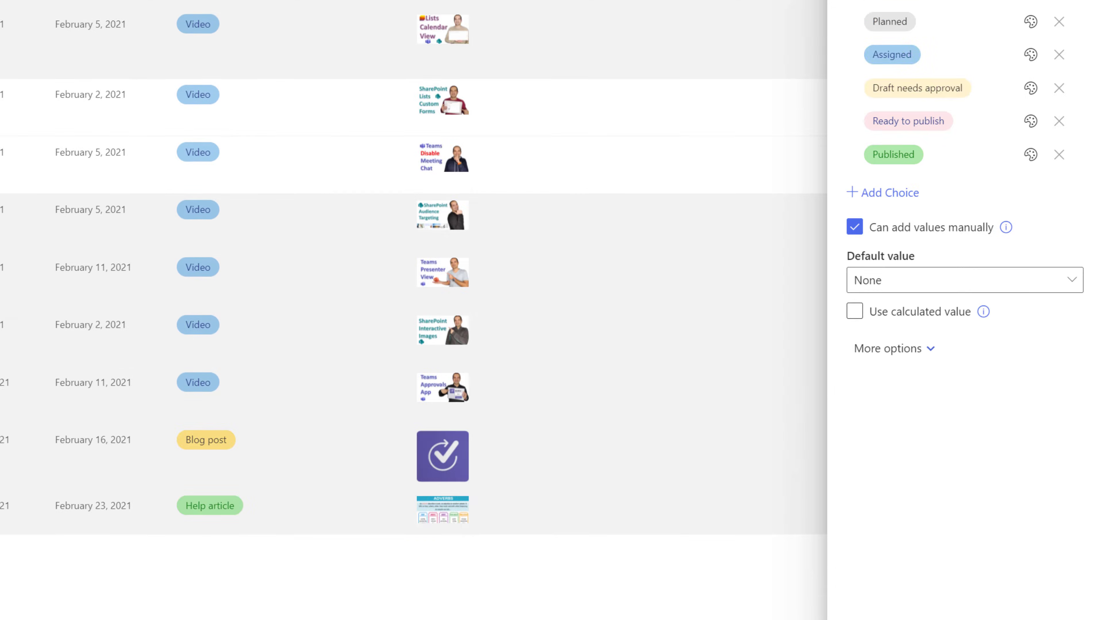
{"action": "left_click", "coordinate": [912, 140]}
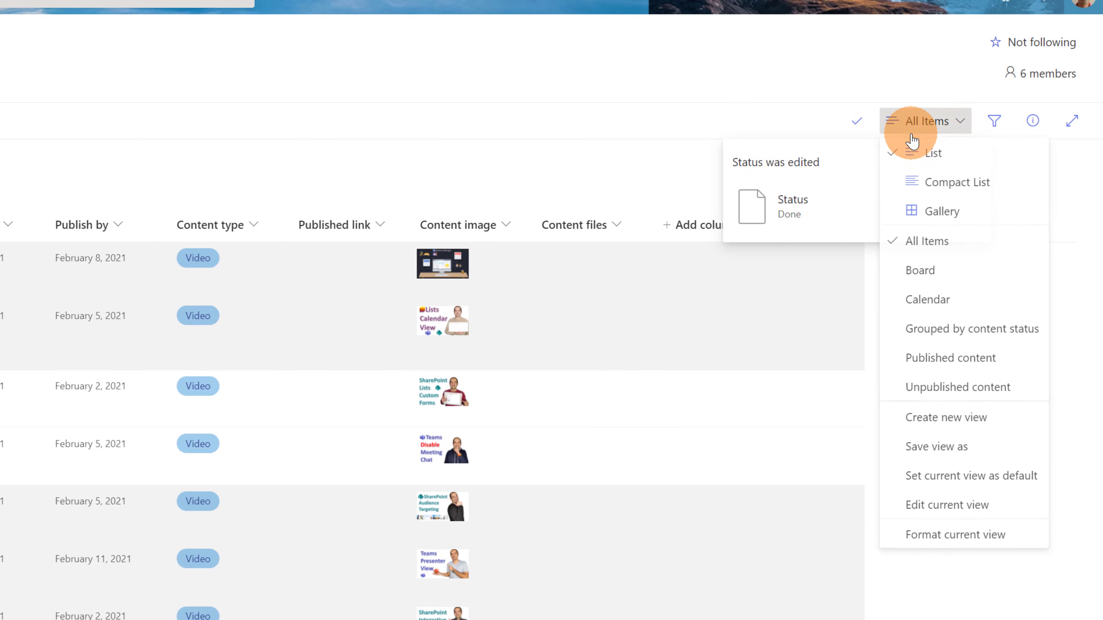
{"action": "left_click", "coordinate": [930, 267]}
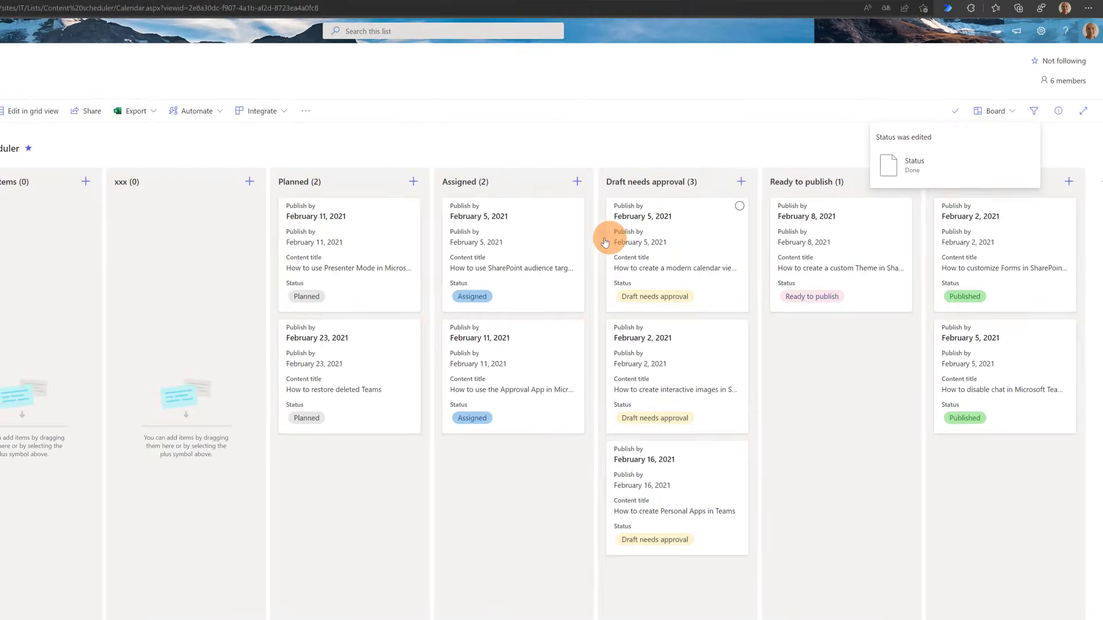